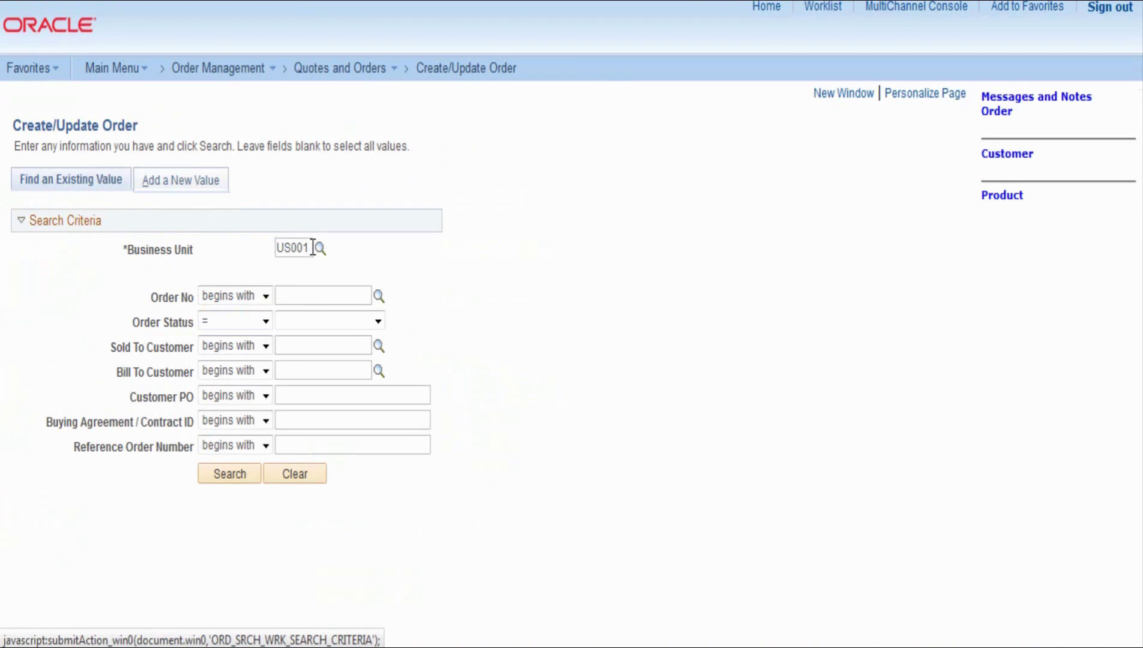
Step: Search existing orders for business unit US001 and open the first order in the results
left_click(221, 476)
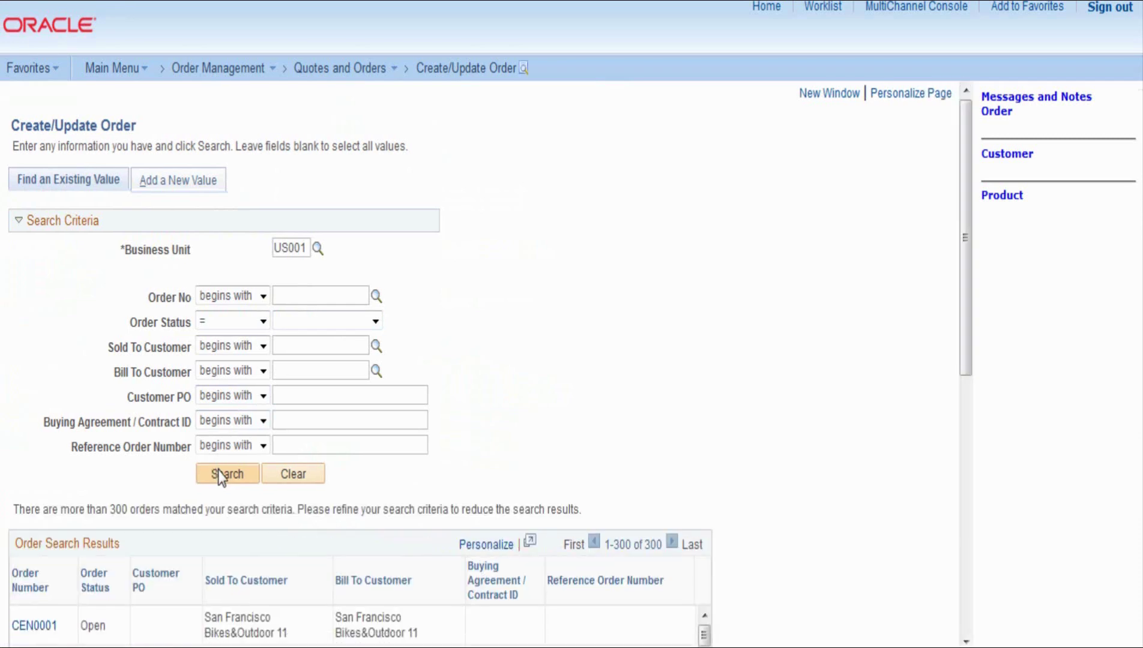
left_click(966, 252)
left_click_drag(966, 252, 966, 441)
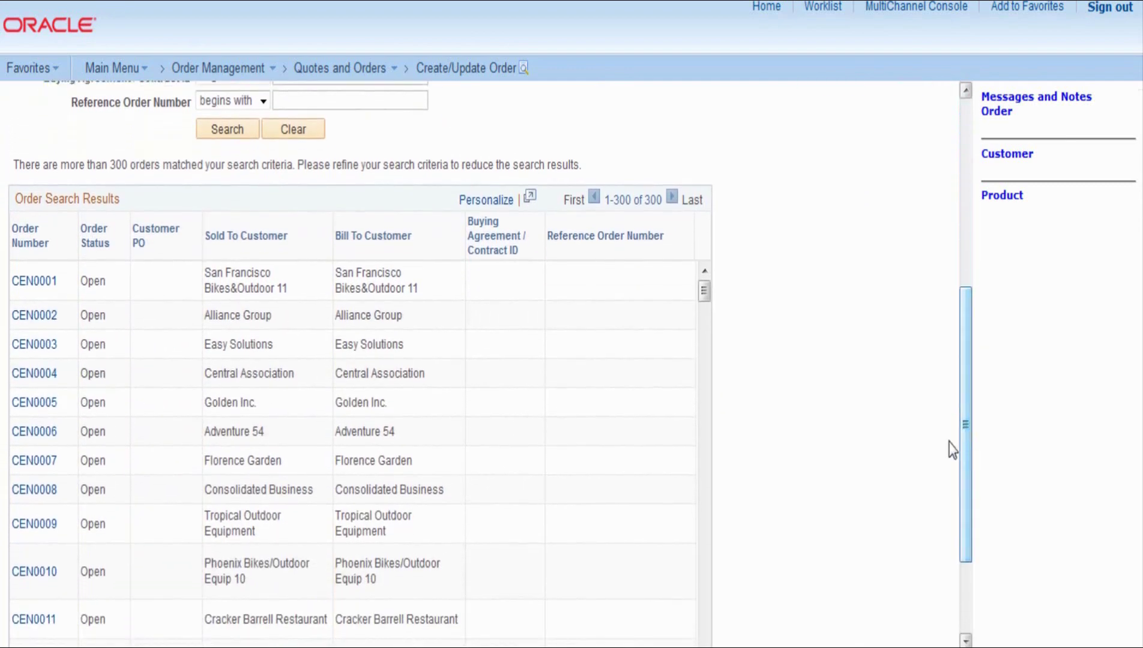
left_click(47, 286)
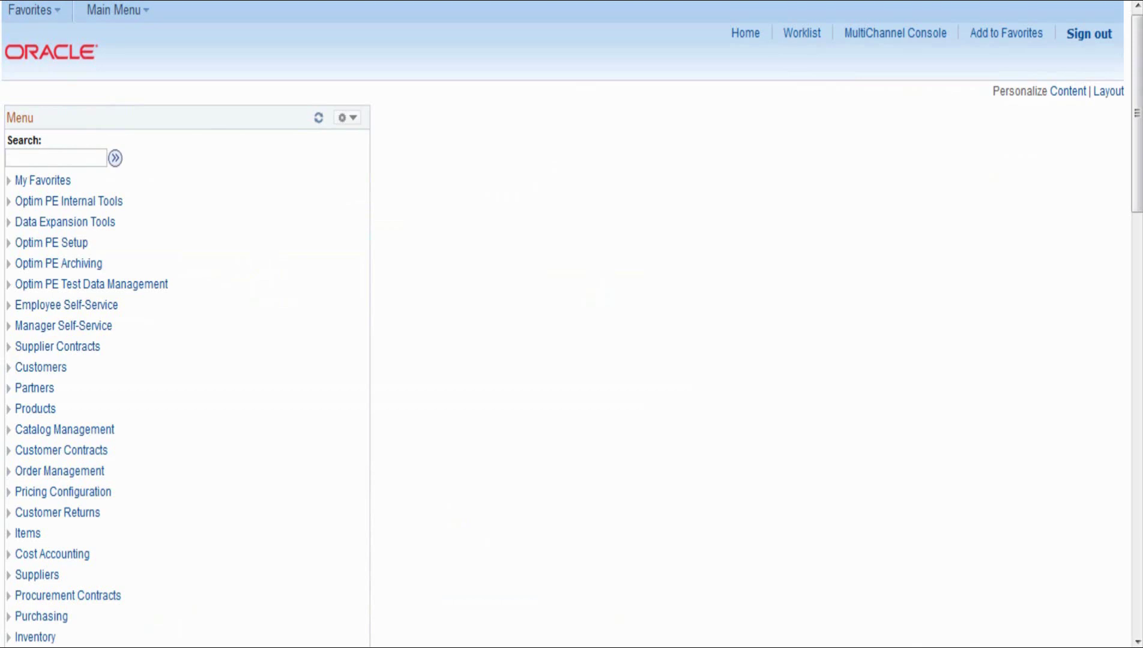
Step: Open the Create/Update Order page under Order Management, Quotes and Orders, and search existing orders for business unit US001
left_click(123, 14)
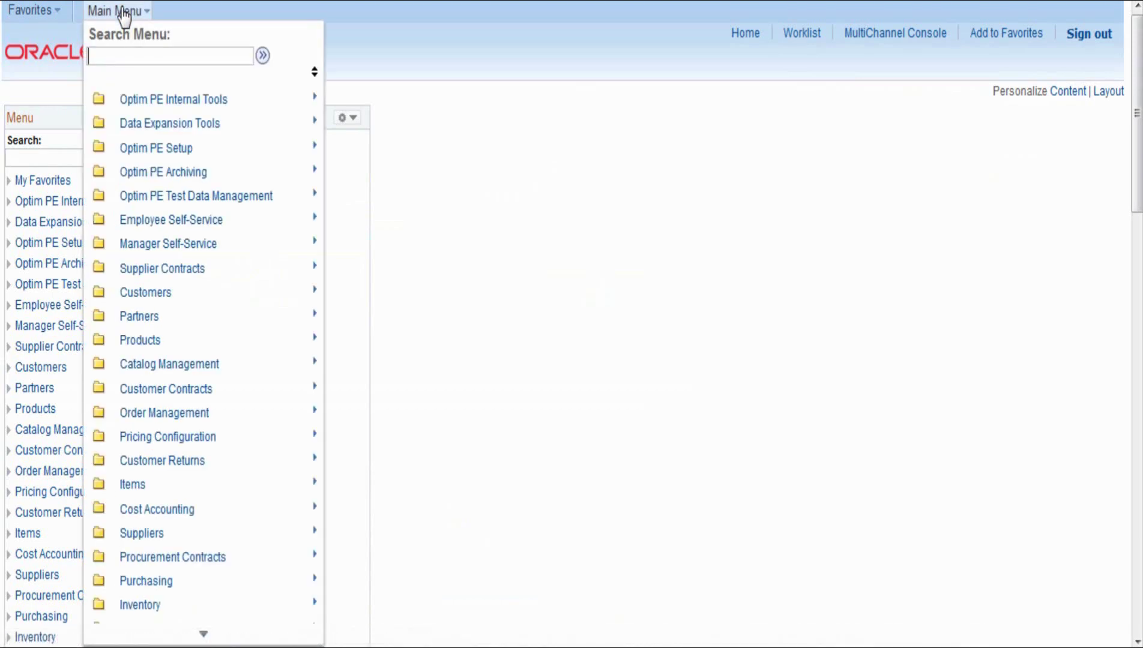
left_click(148, 423)
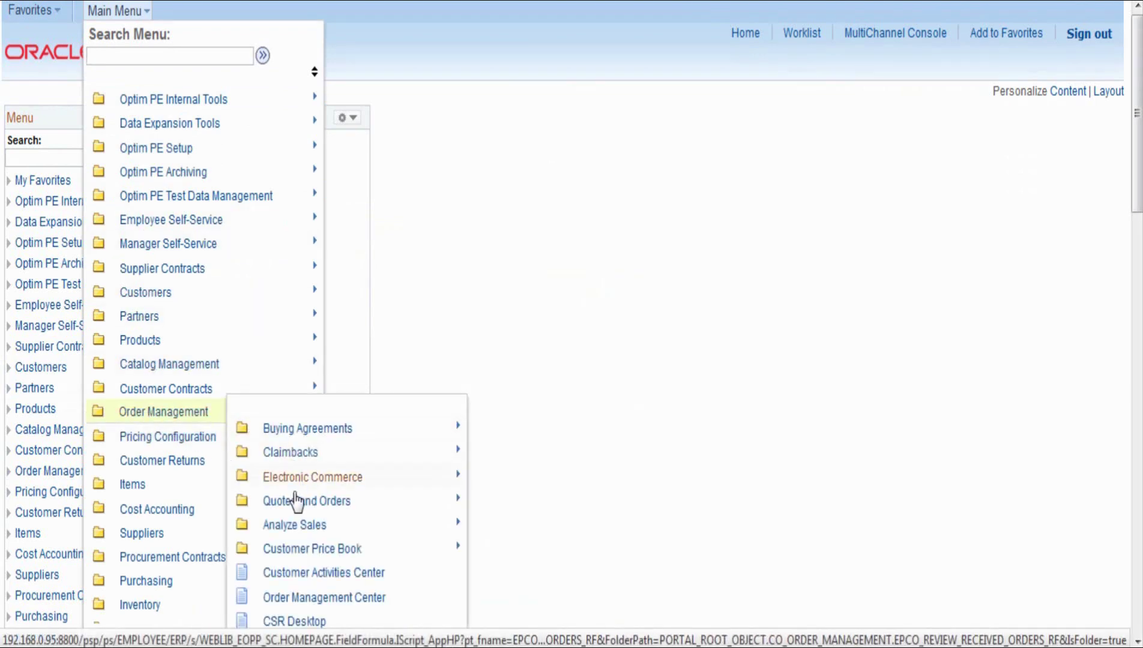
left_click(294, 511)
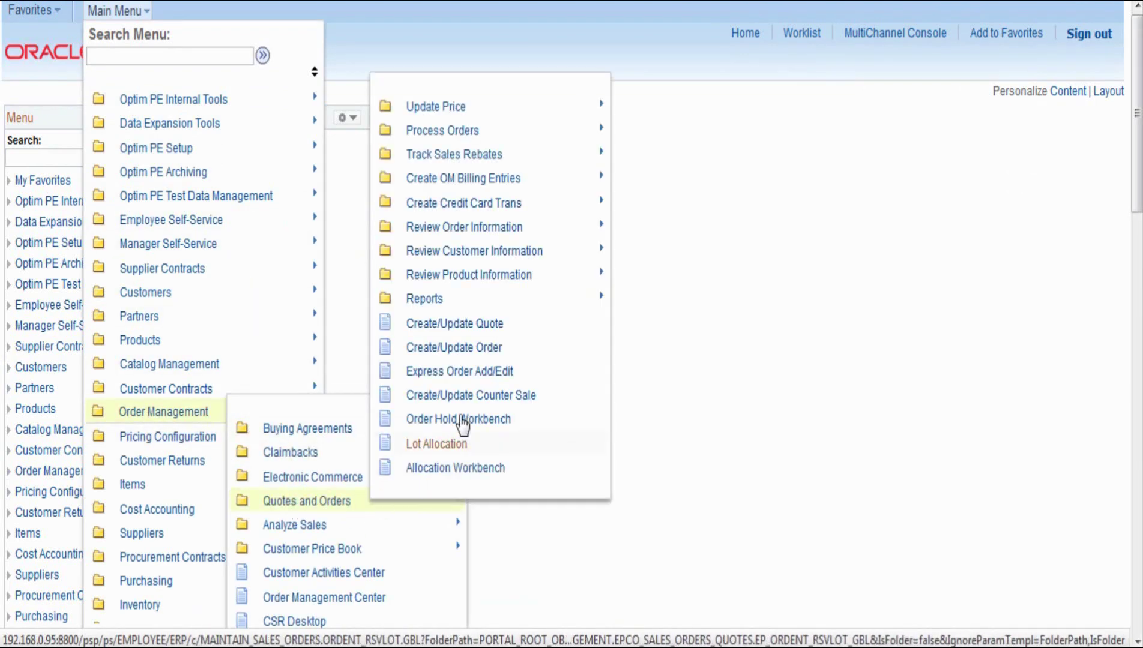
left_click(467, 358)
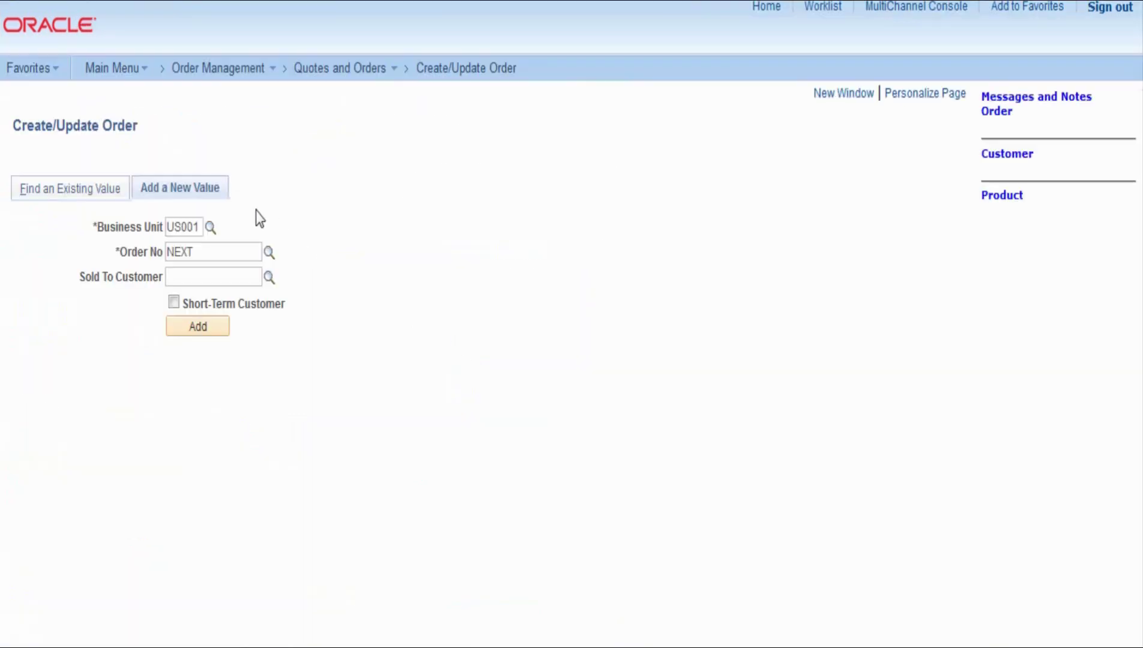
left_click(69, 198)
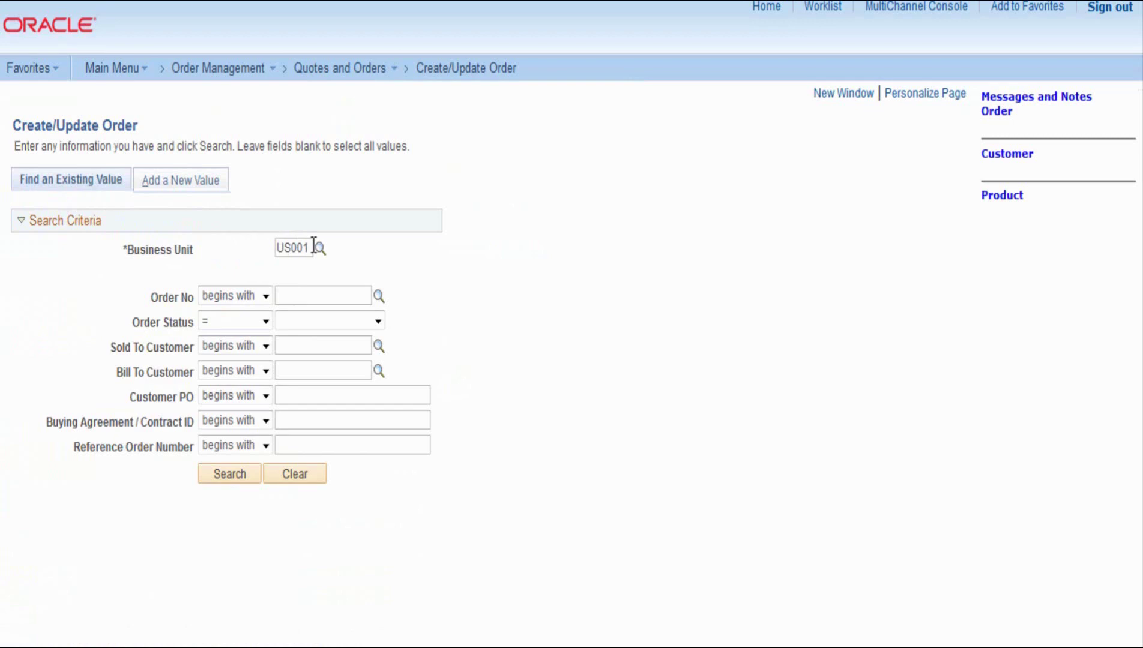
left_click(232, 484)
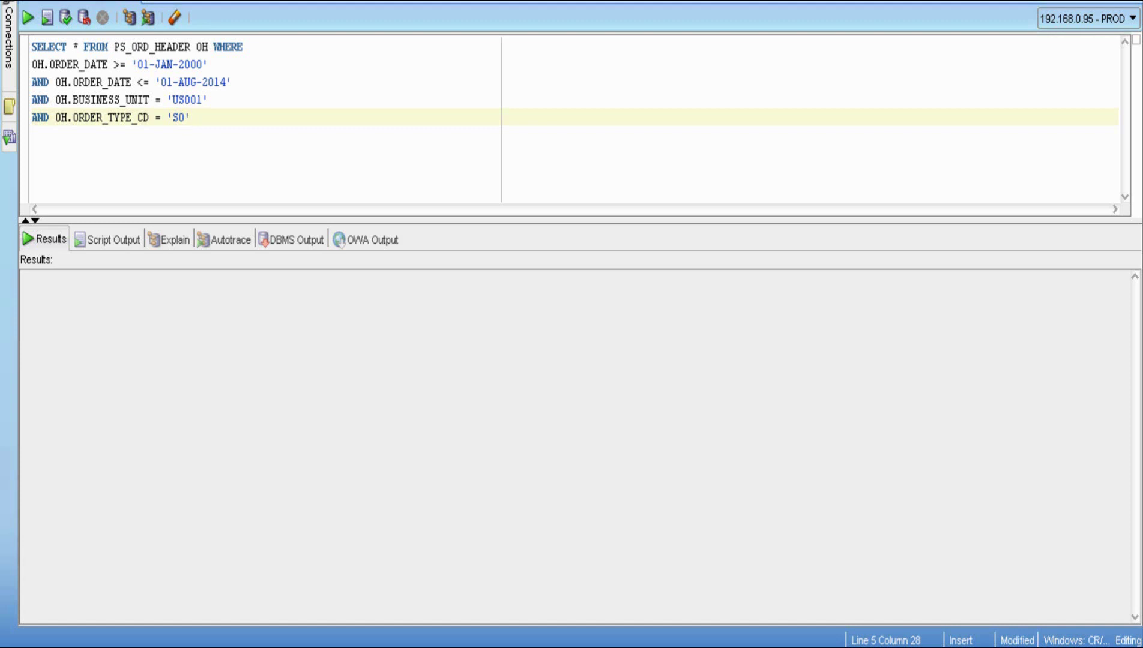
Step: In the SQL editor, run the PS_ORD_HEADER query on the PROD connection and count the rows it returns
left_click_drag(192, 117, 31, 47)
left_click(28, 18)
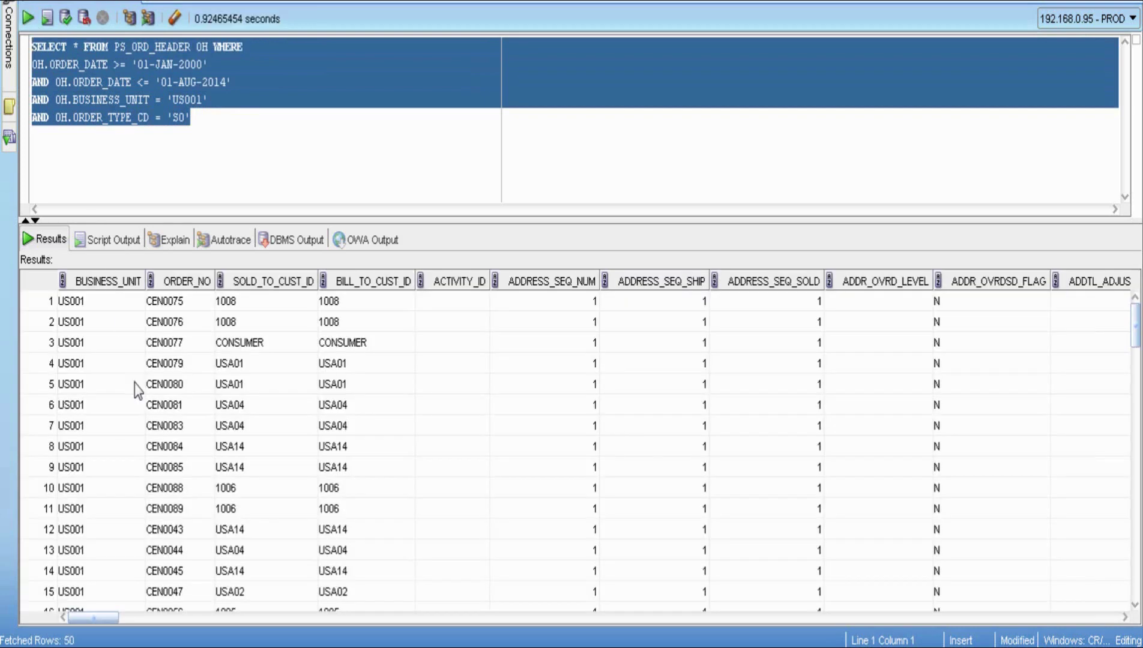
scroll(137, 389, "down", 2)
left_click(174, 548)
right_click(174, 549)
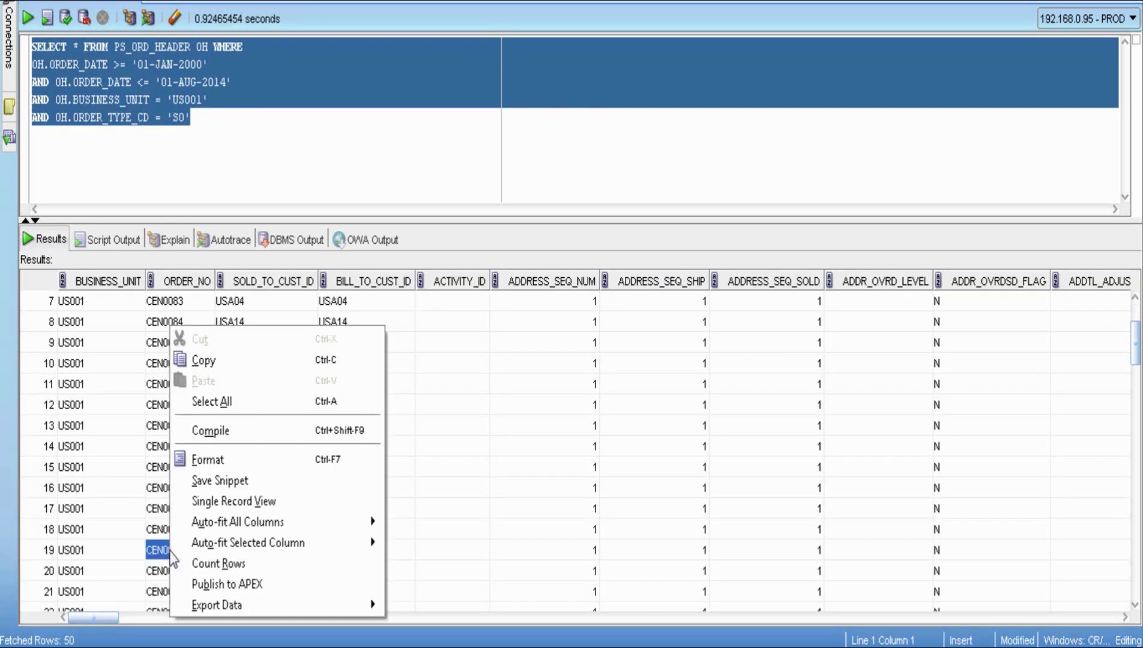
left_click(200, 566)
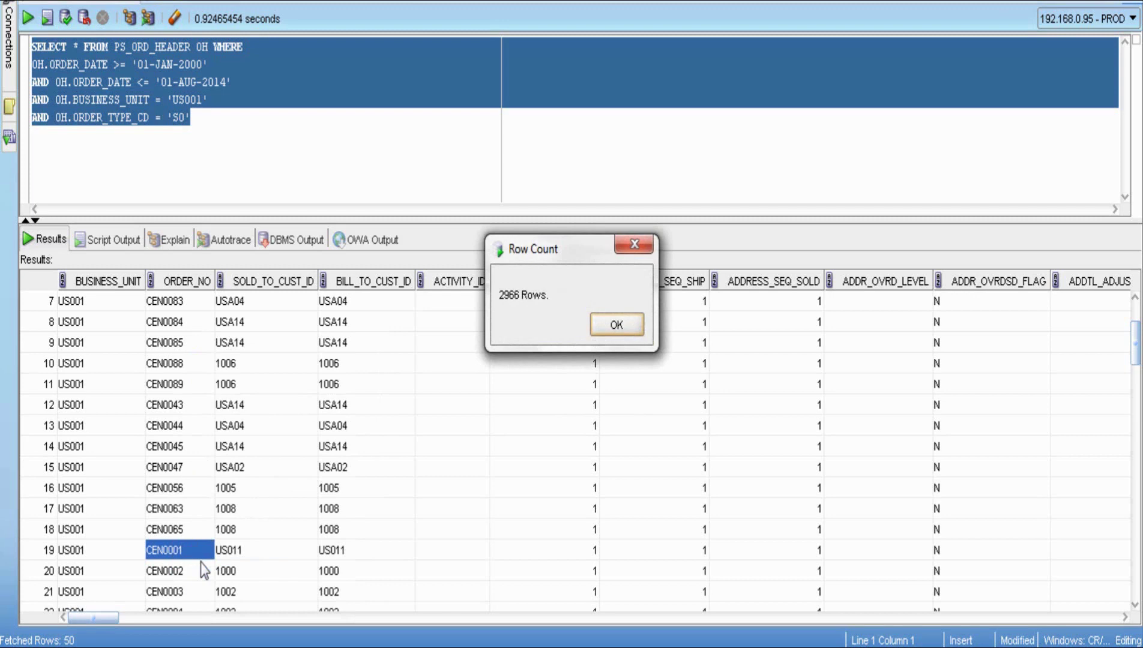
left_click(618, 315)
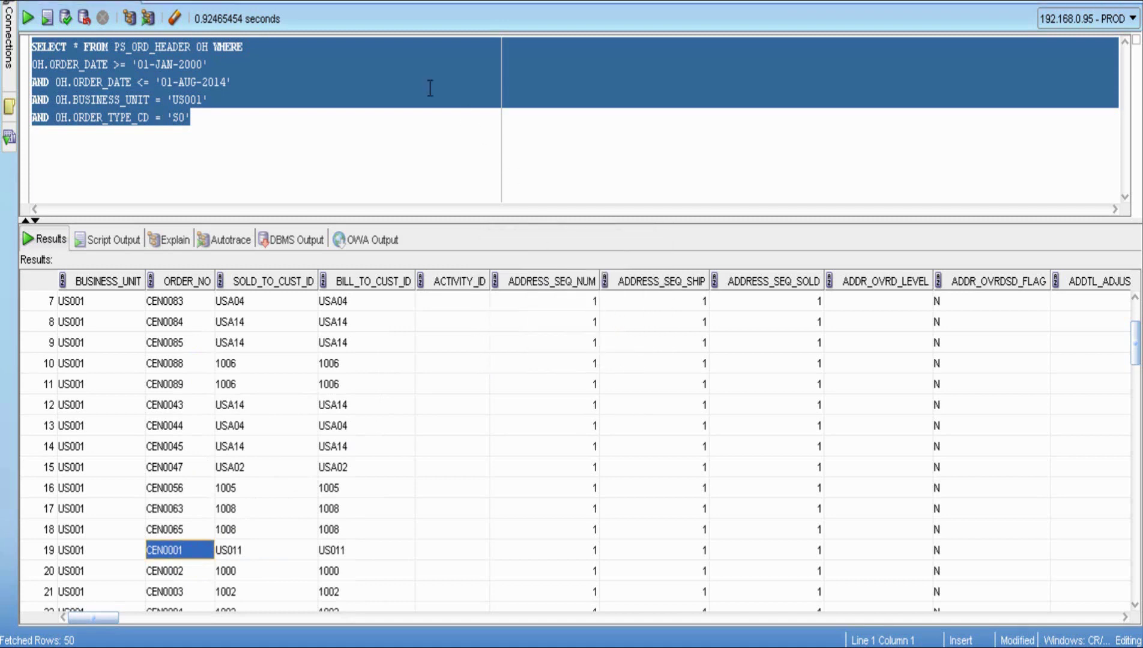
Step: Run the same PS_ORD_HEADER order query on the TAR connection
left_click(206, 2)
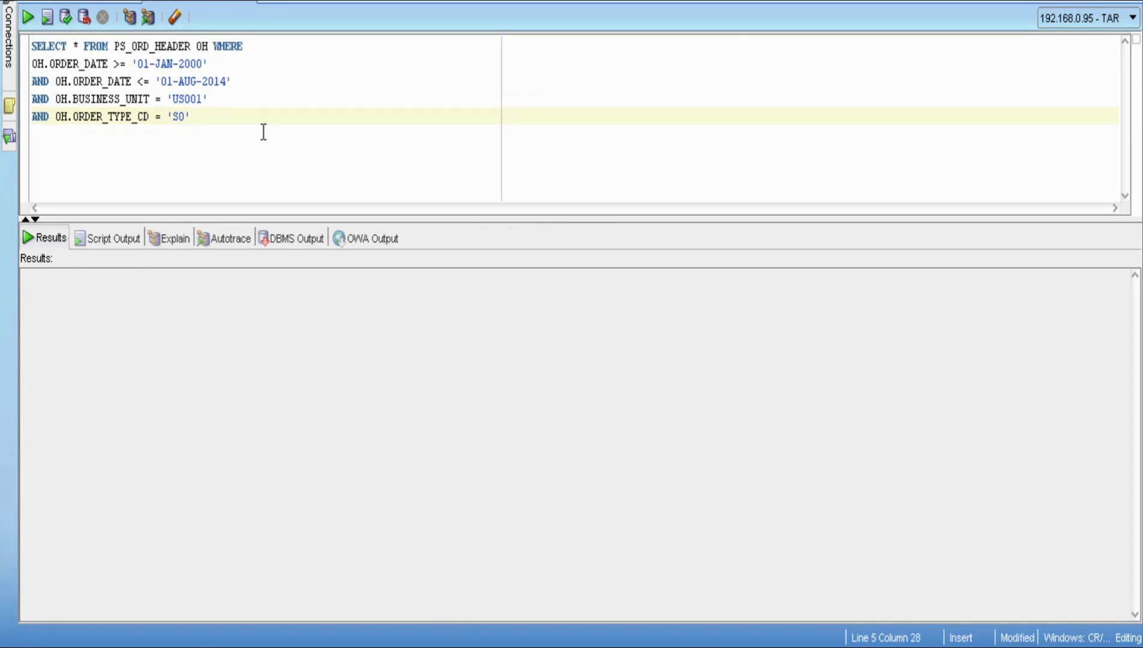
left_click_drag(238, 118, 26, 19)
left_click(25, 20)
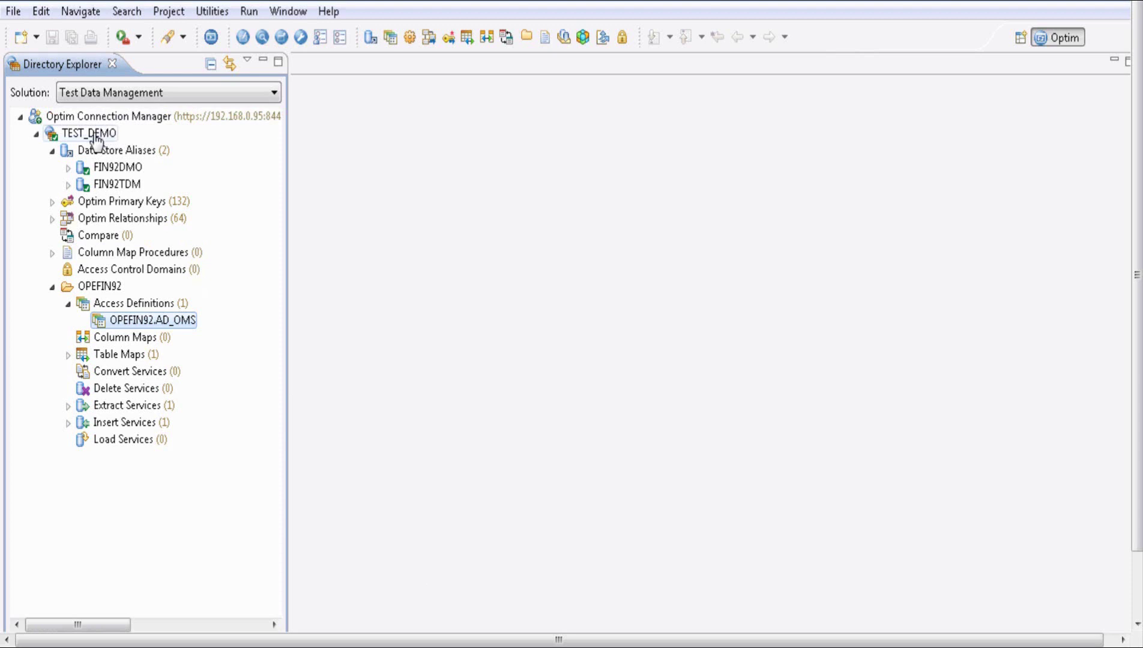
Step: Switch to Optim's Directory Explorer, open access definition OPEFIN92.AD_OMS and review the table-level selection criteria of PS_ORD_HEADER
double_click(126, 323)
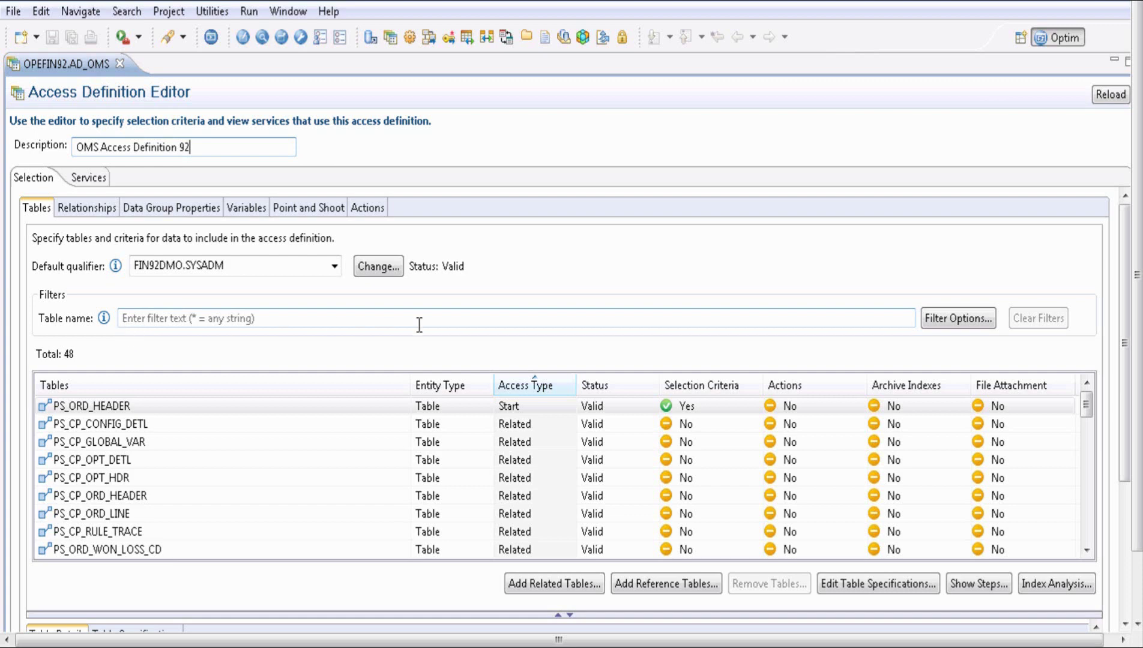
left_click(669, 410)
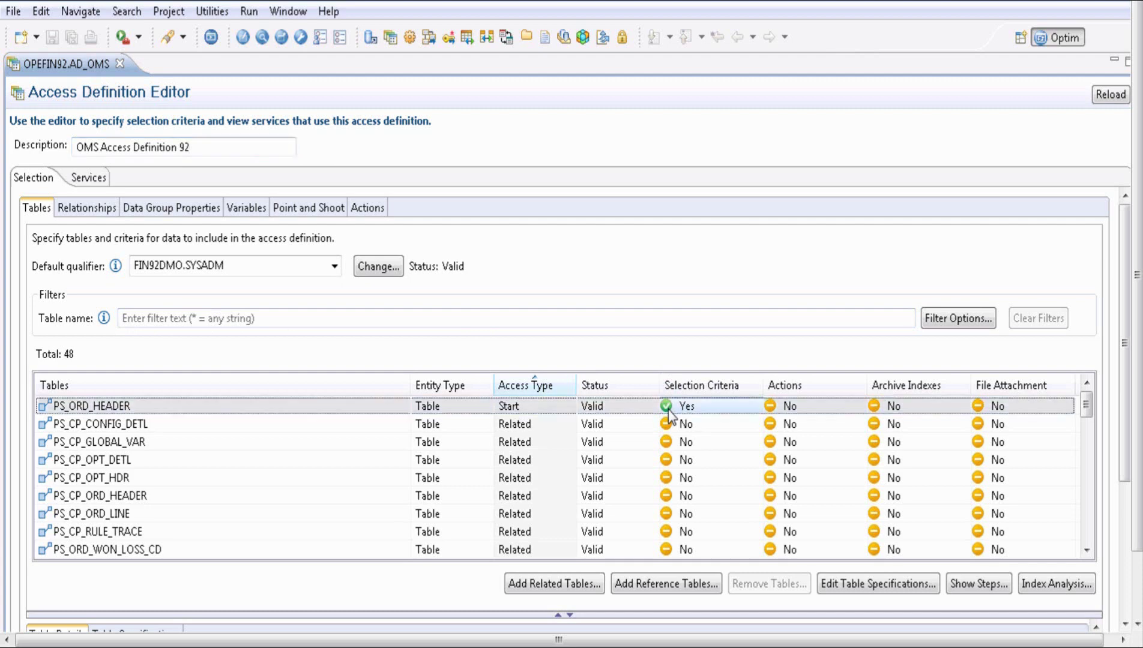
right_click(670, 415)
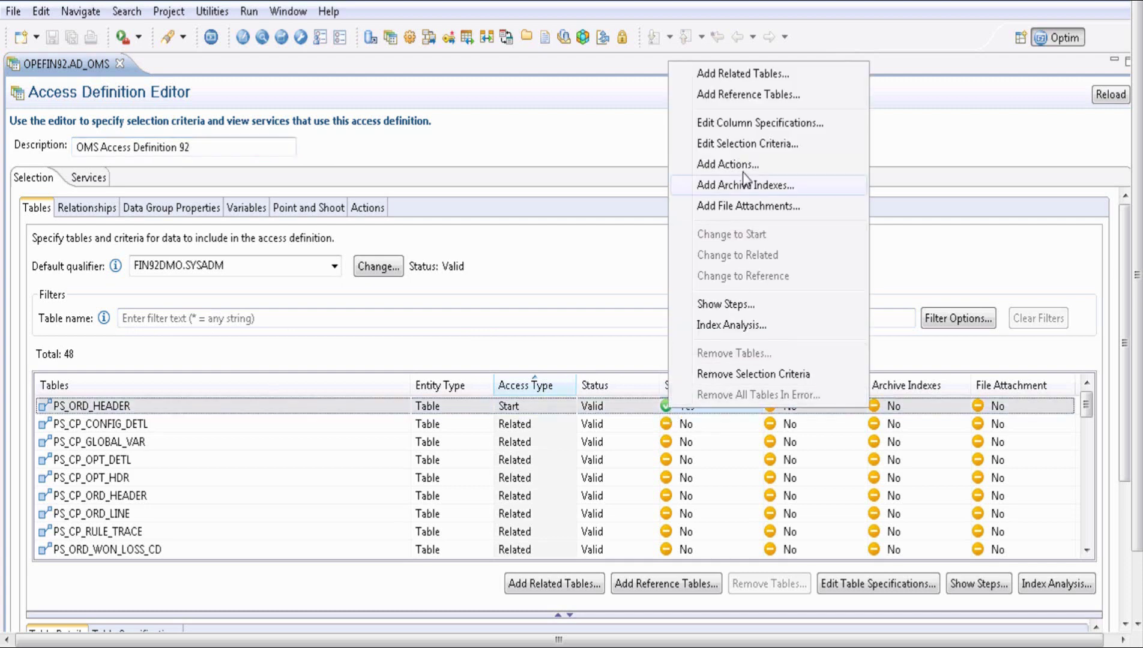
left_click(745, 144)
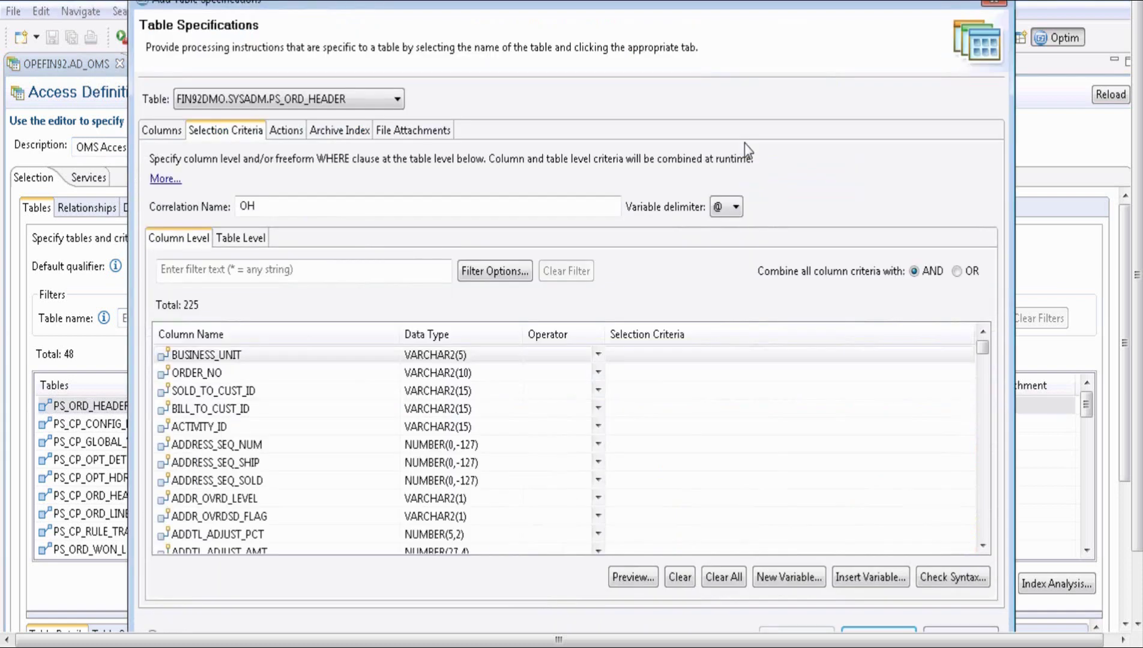
left_click(236, 244)
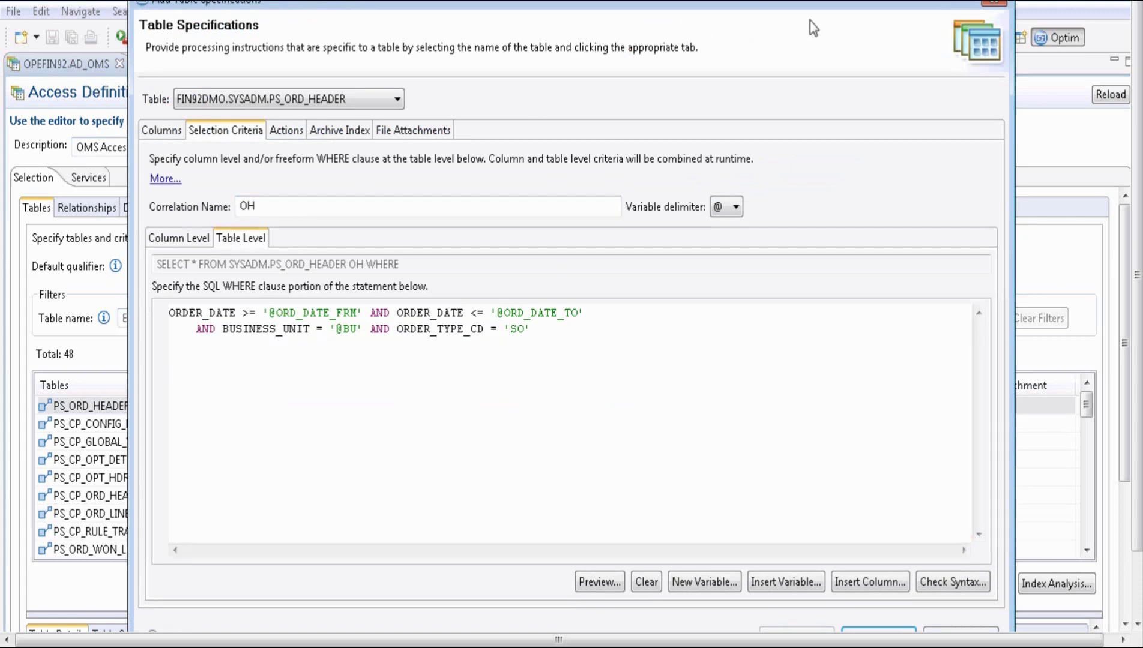
left_click(1004, 5)
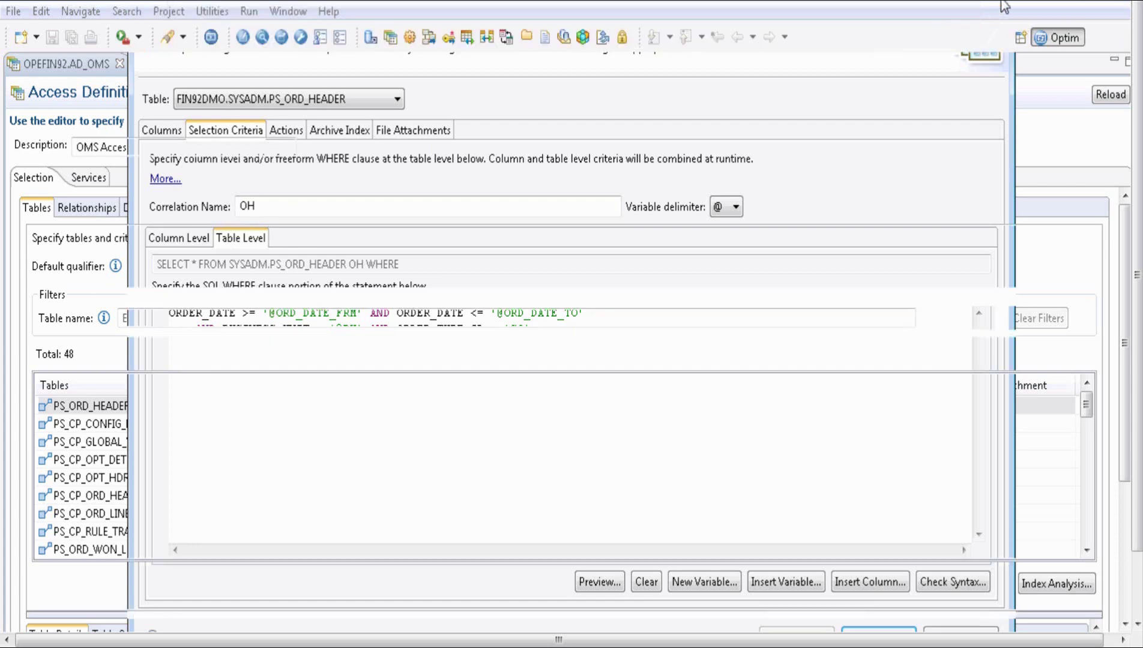
Step: Review the substitution variables and the relationships of the access definition
left_click(239, 210)
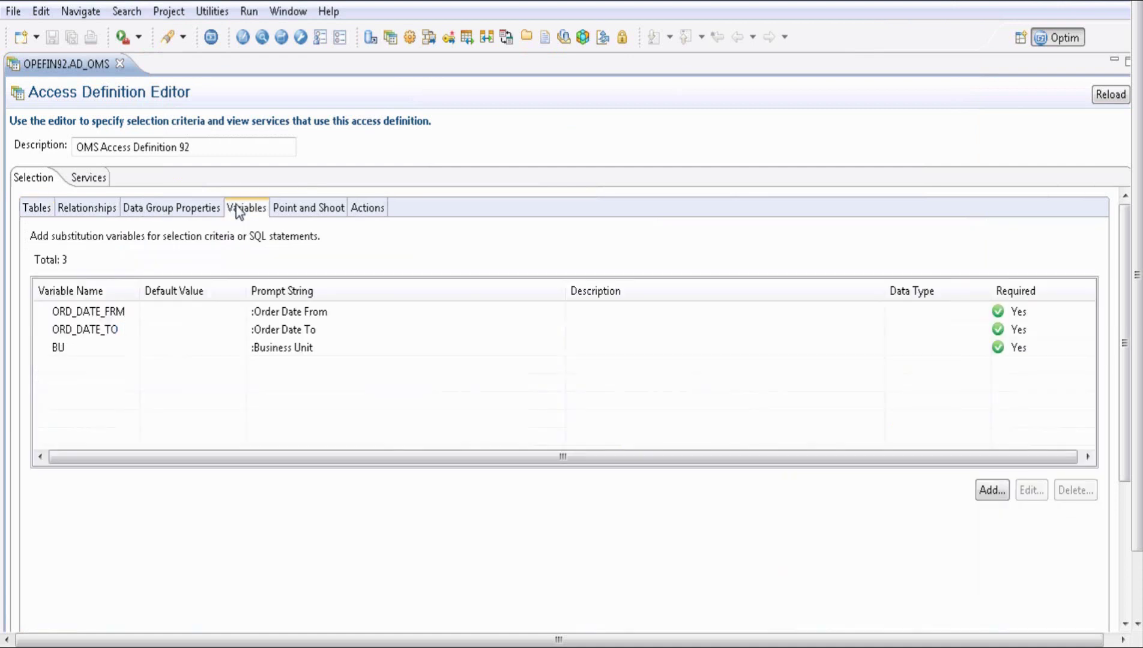
left_click(82, 210)
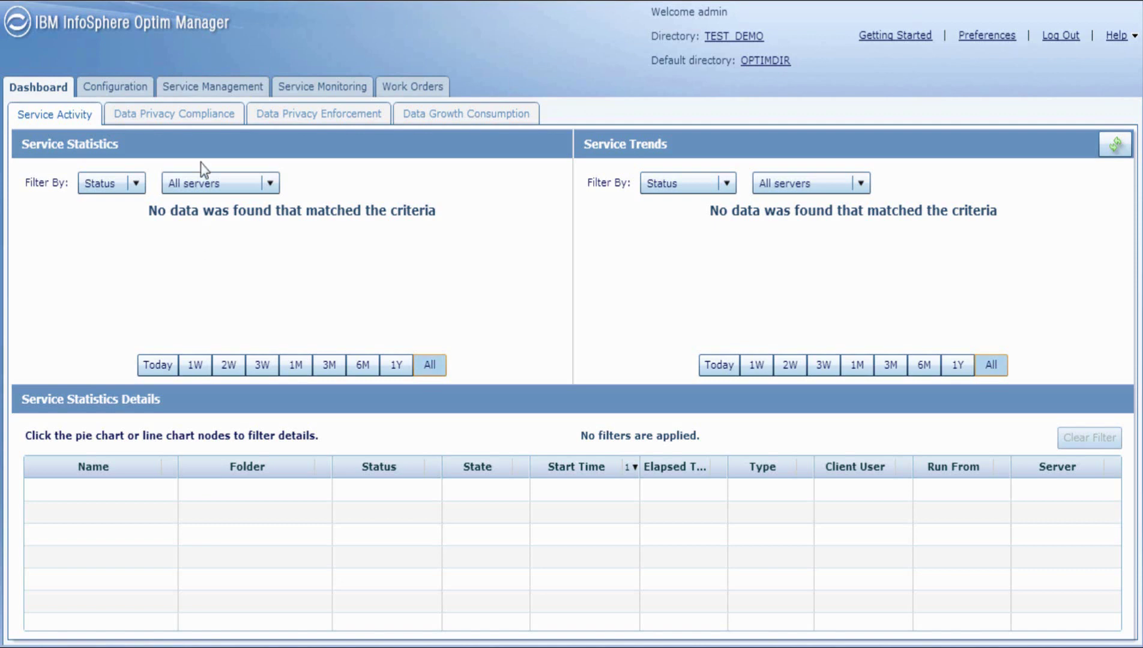
Step: In Optim Manager, save the OPEFIN92.ER_OMS extract variables as Order Date From 01-JAN-2000, Order Date To 01-AUG-2014 and Business Unit US001
left_click(193, 89)
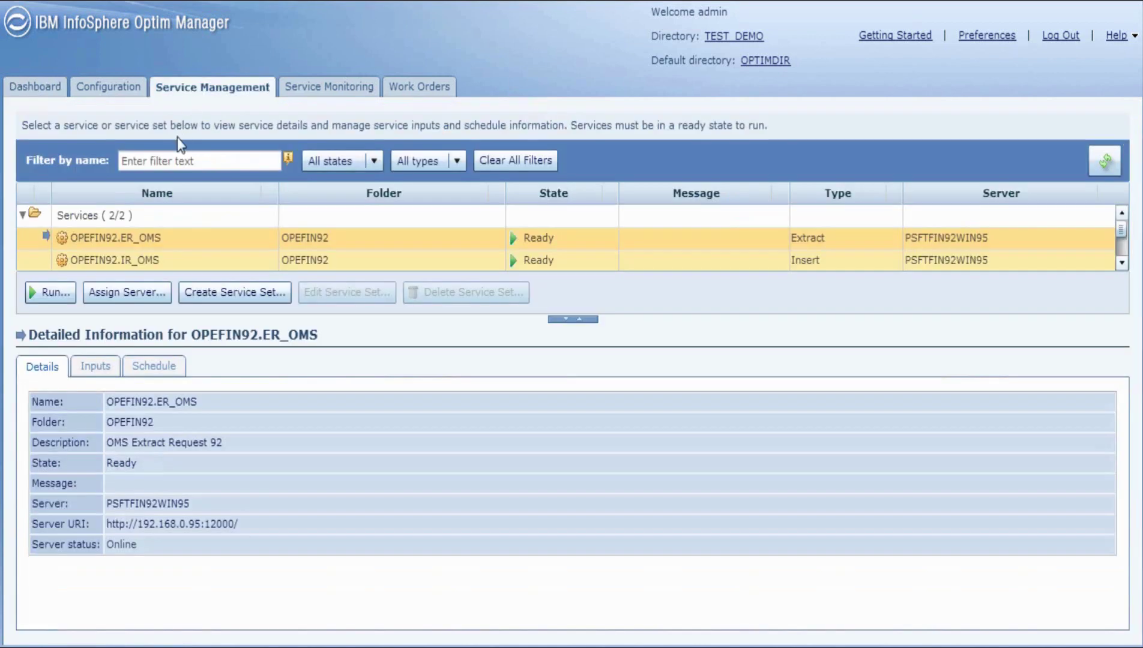
left_click(168, 243)
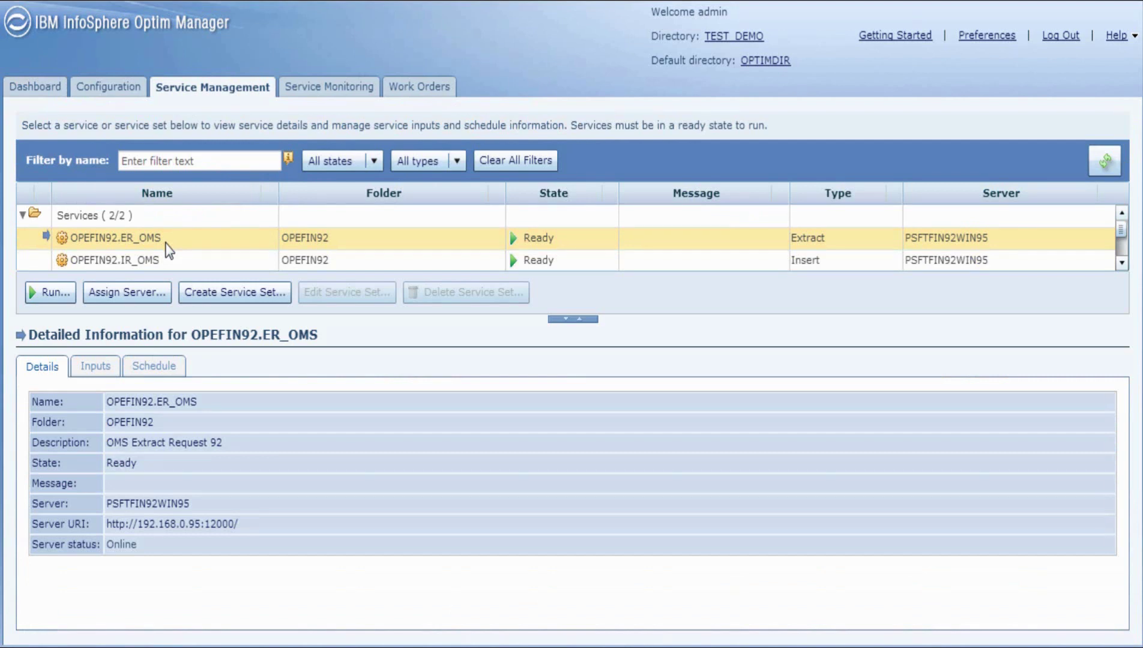
left_click(101, 370)
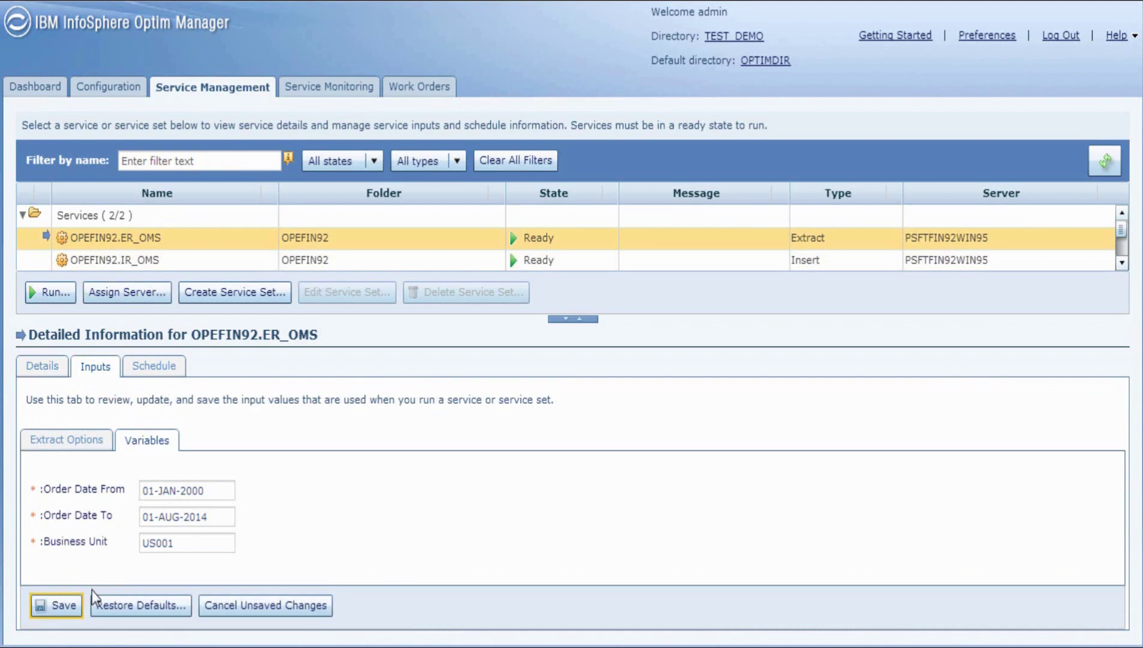
left_click(62, 606)
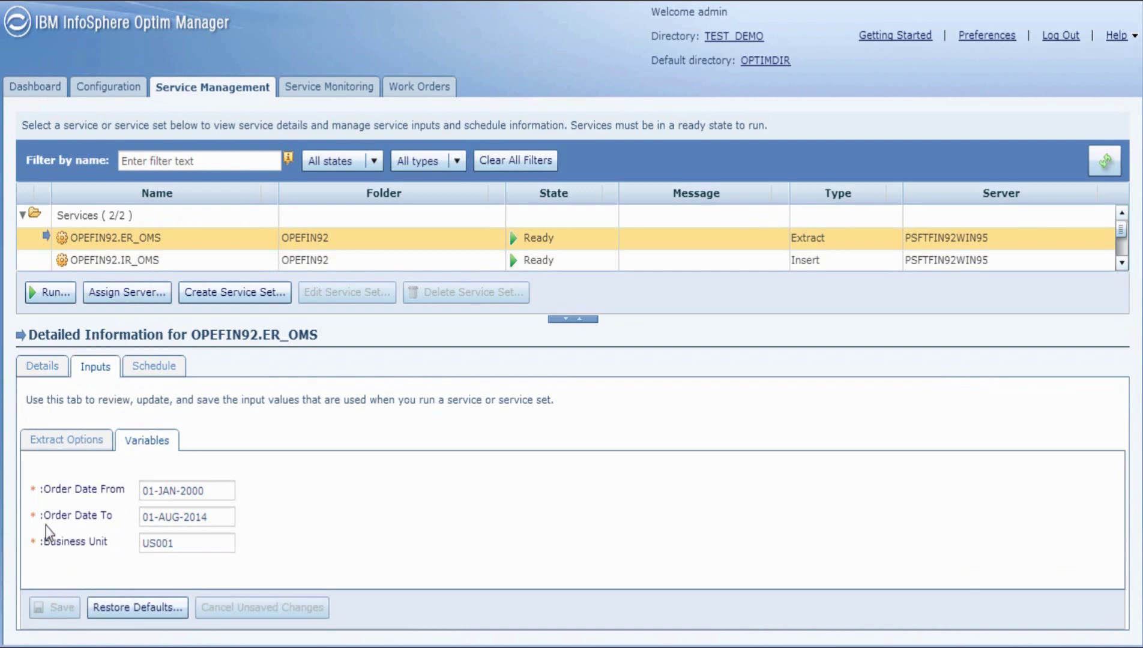
Step: Run the OPEFIN92.ER_OMS extract service on server PSFTFIN92WIN95 and check its status in service monitoring
left_click(47, 294)
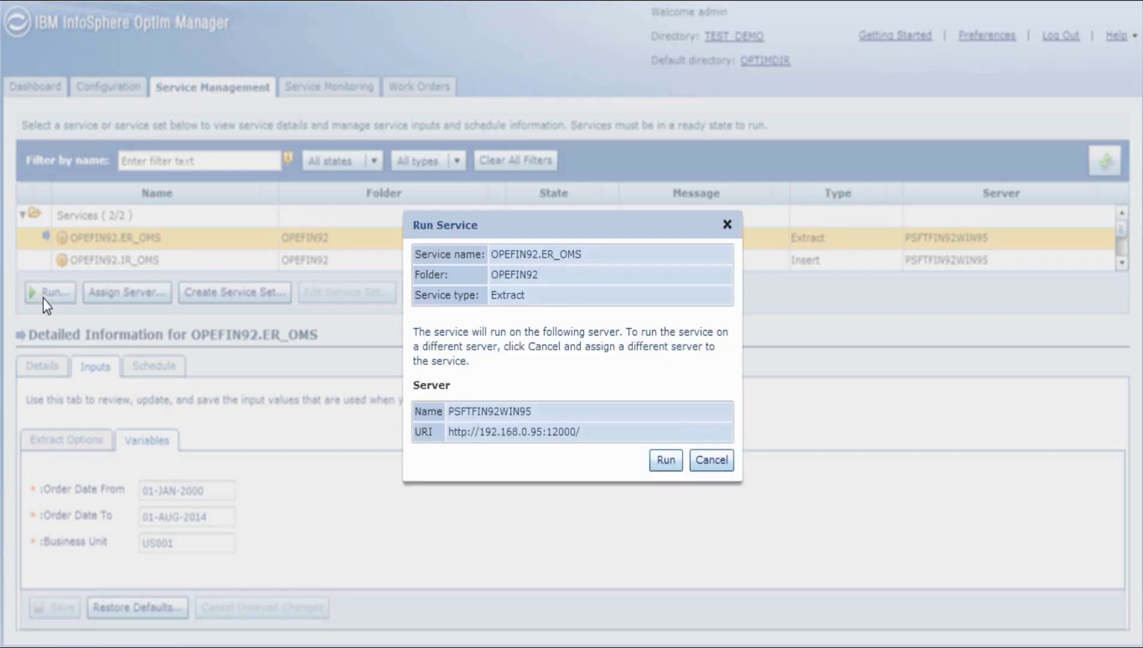
left_click(670, 460)
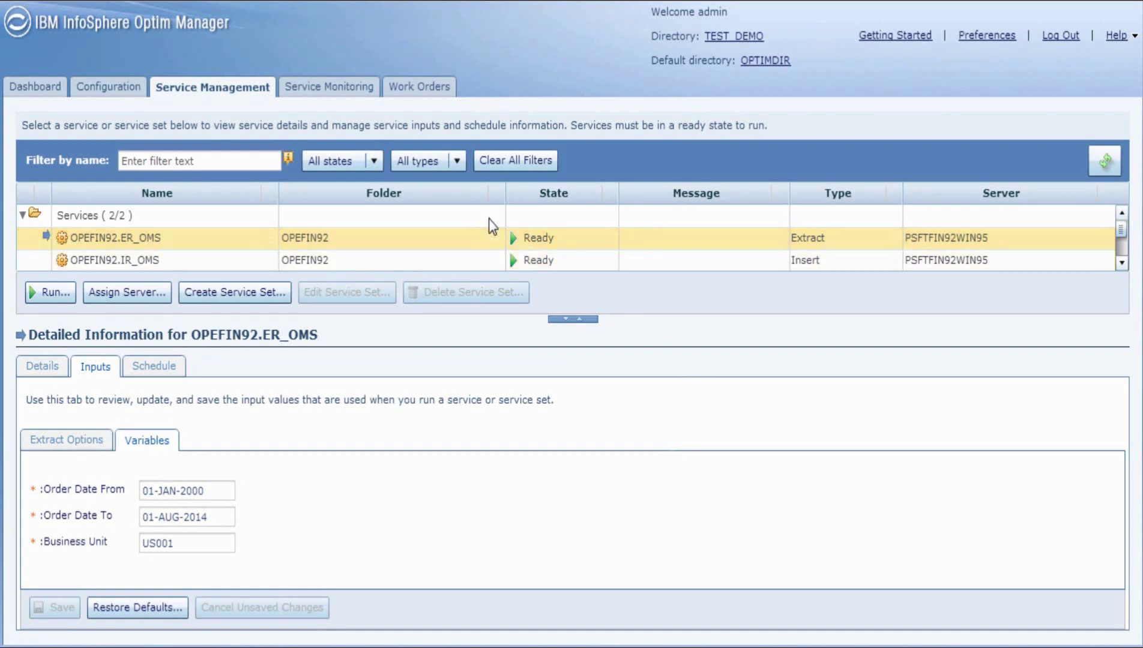
left_click(315, 90)
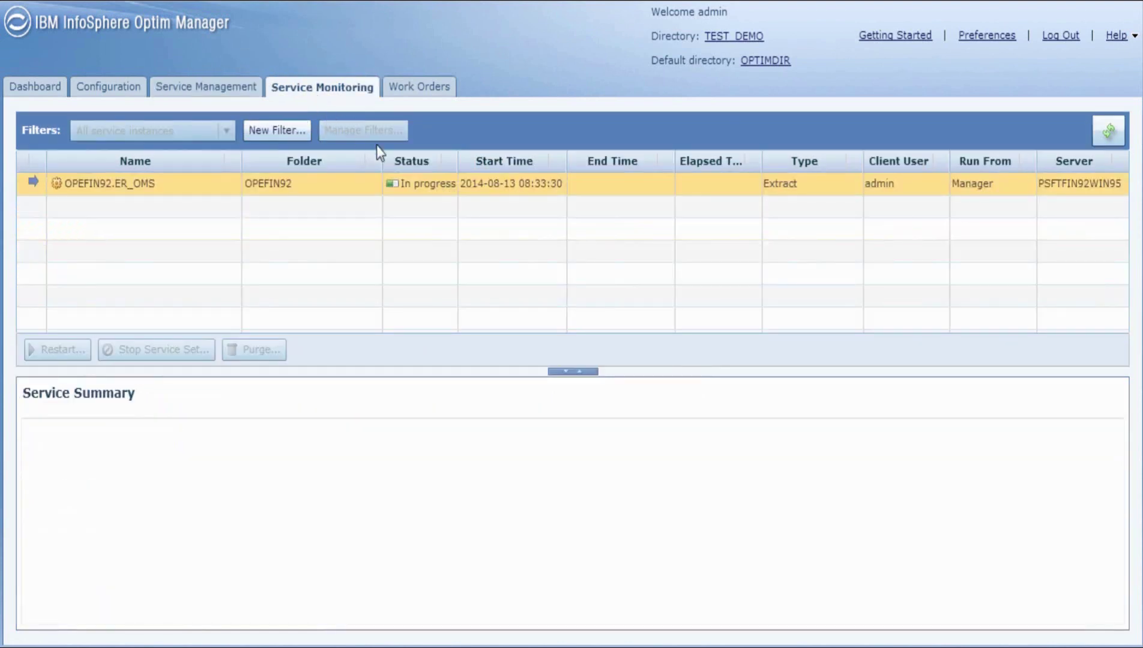
left_click_drag(459, 160, 478, 159)
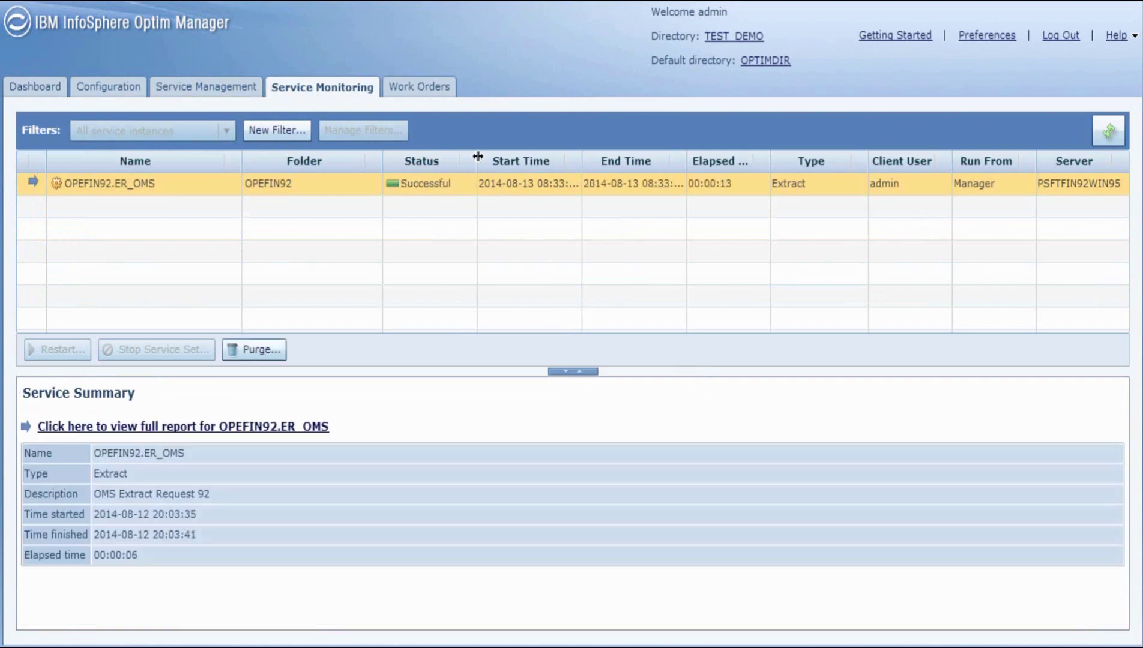
Step: Open the full extract report for OPEFIN92.ER_OMS and examine its overview, process summary and process details
left_click(308, 427)
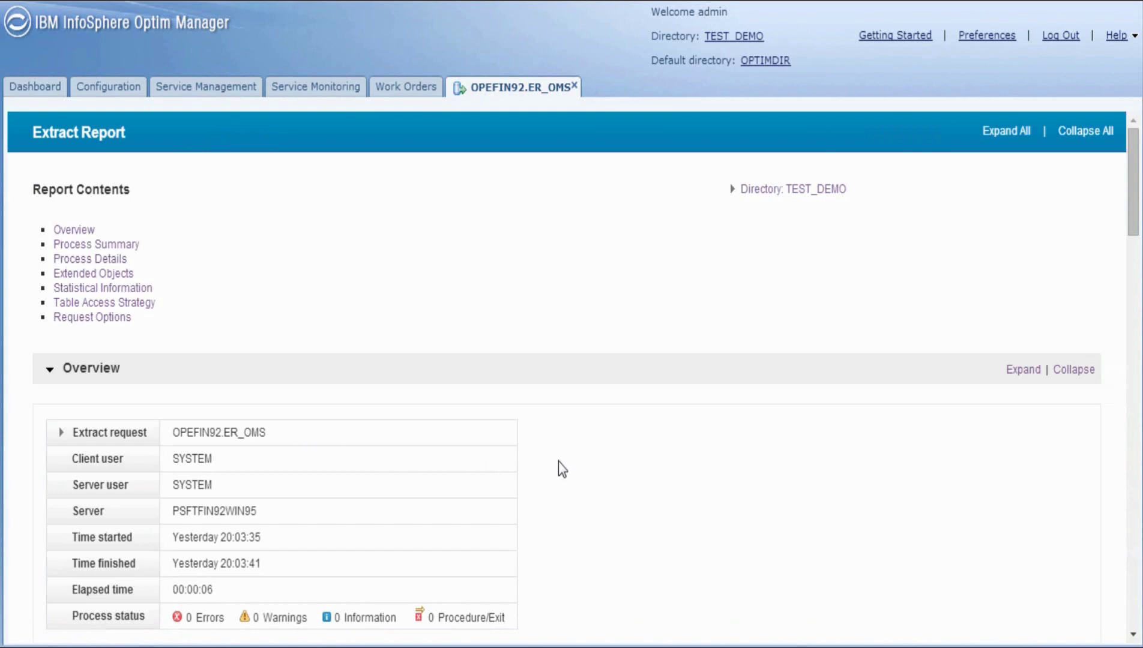
scroll(706, 474, "down", 3)
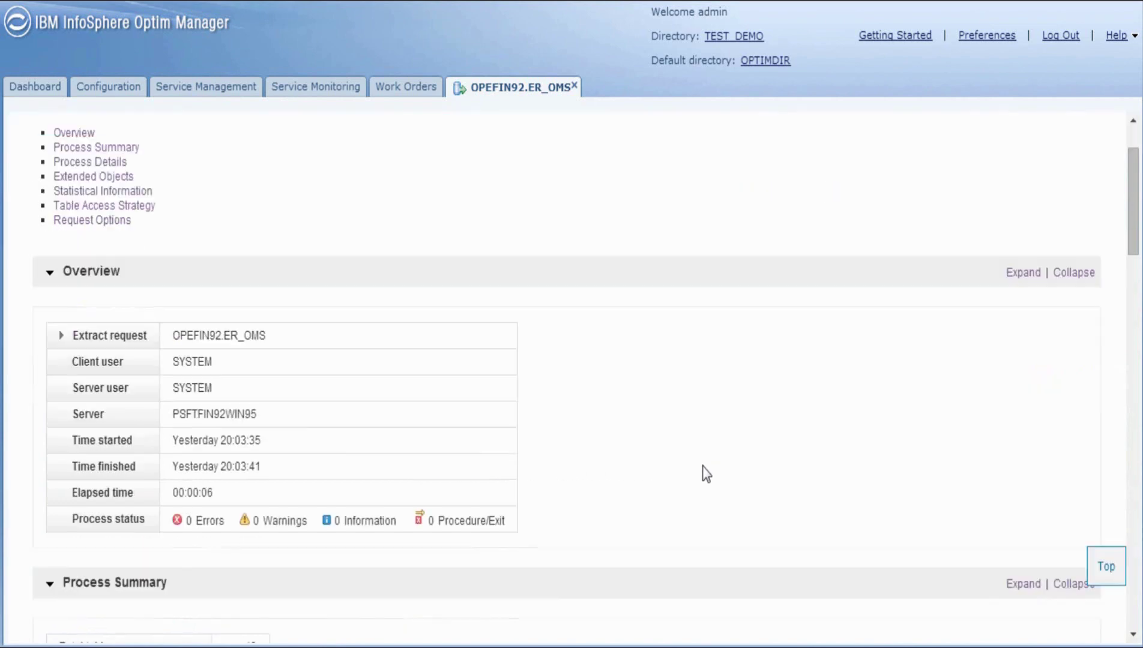
scroll(706, 474, "down", 2)
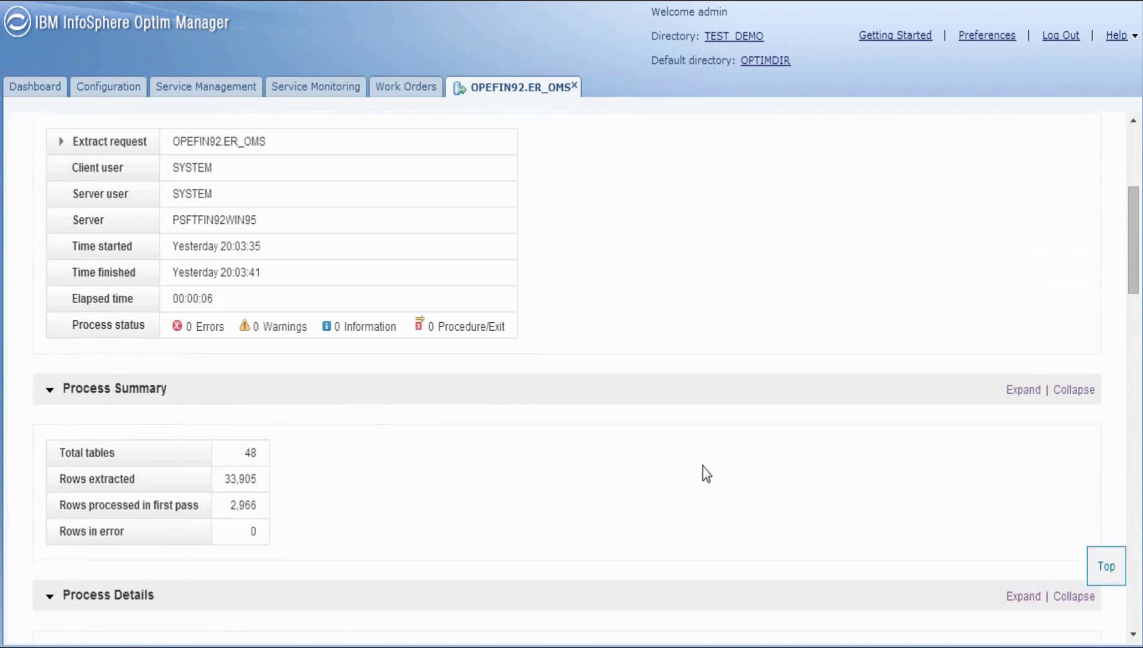
scroll(706, 474, "down", 2)
scroll(706, 475, "down", 2)
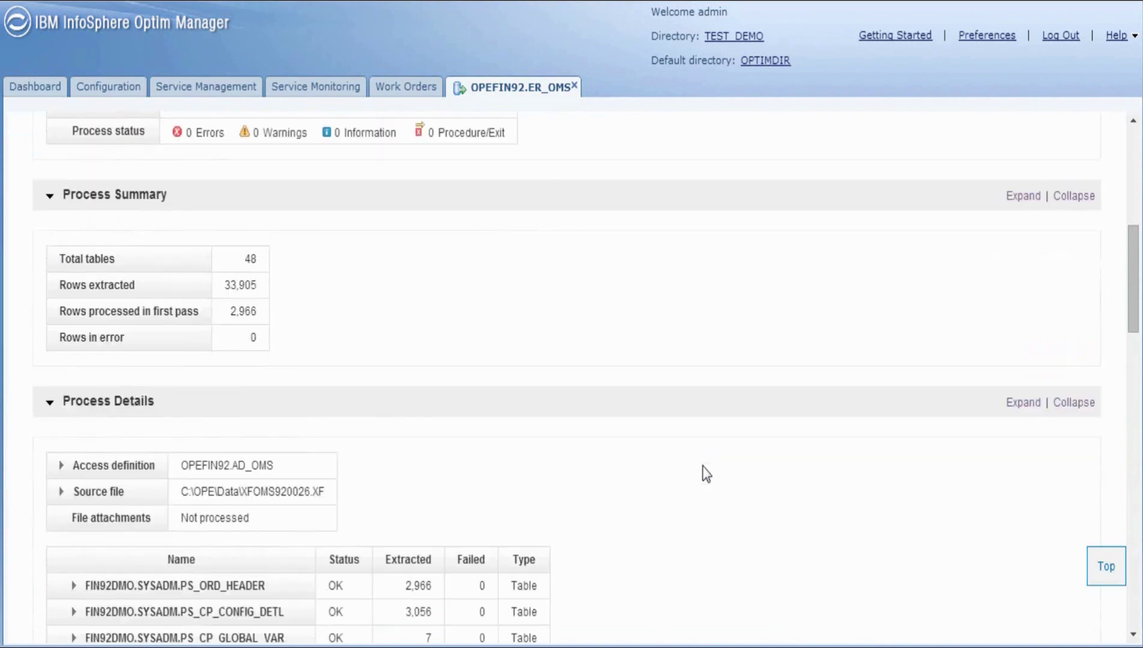
Step: Examine the per-table extraction results in the process details of the extract report
scroll(706, 474, "down", 6)
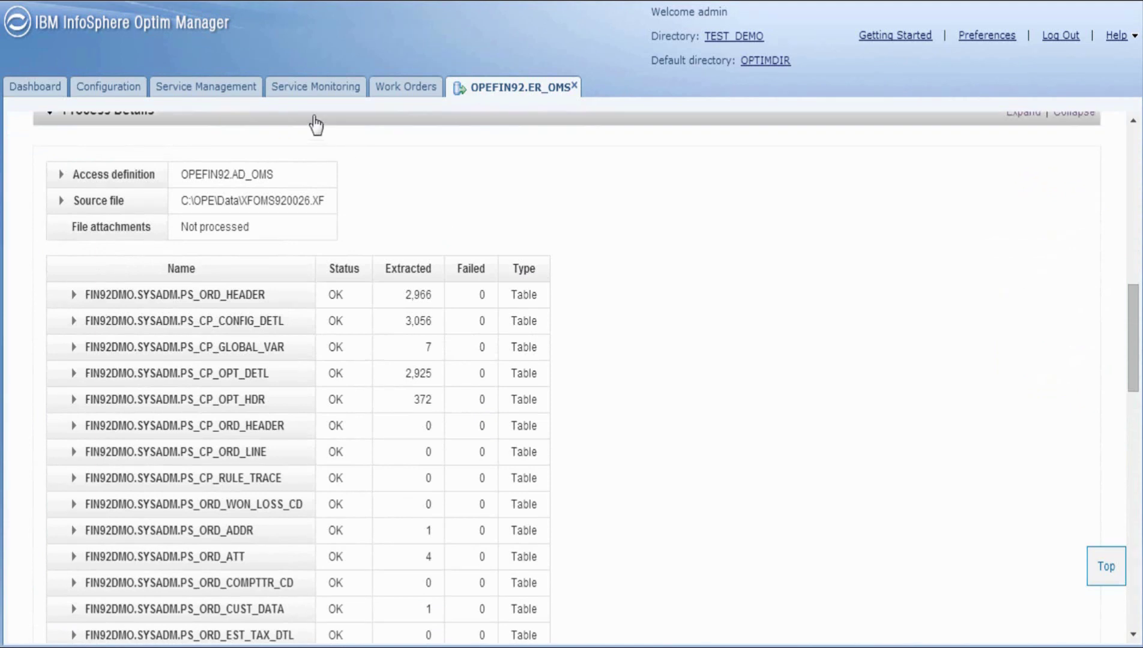
Step: Set the source file of the OPEFIN92.IR_OMS insert service to C:\OPE\Data\XFOMS920026.XF and save its inputs
left_click(209, 85)
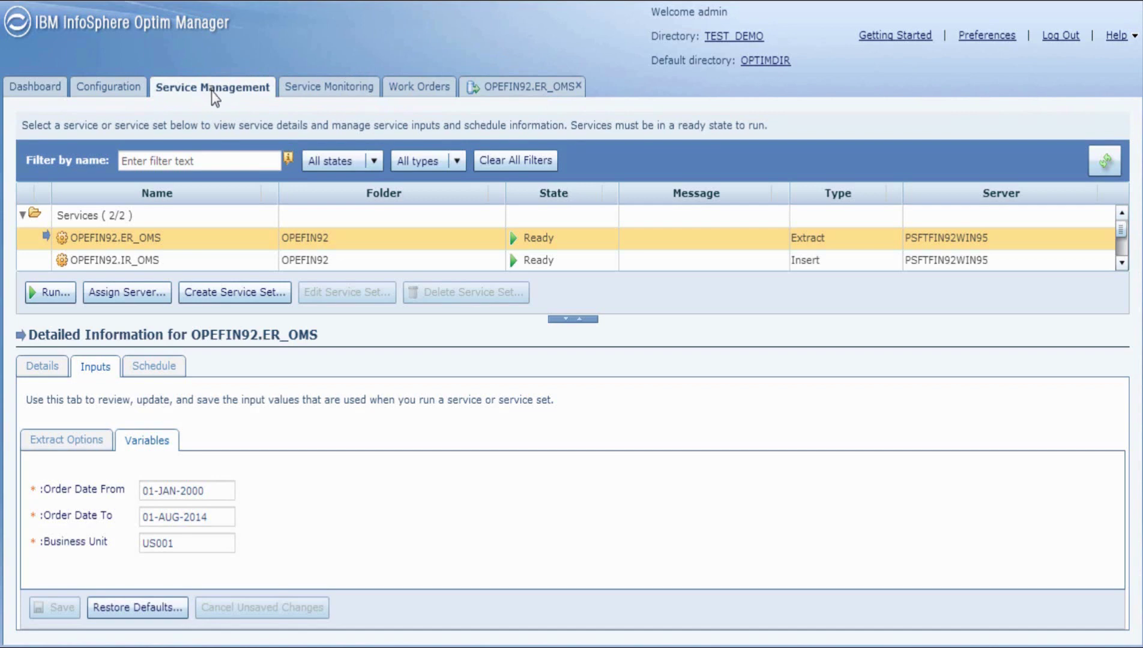
left_click(169, 262)
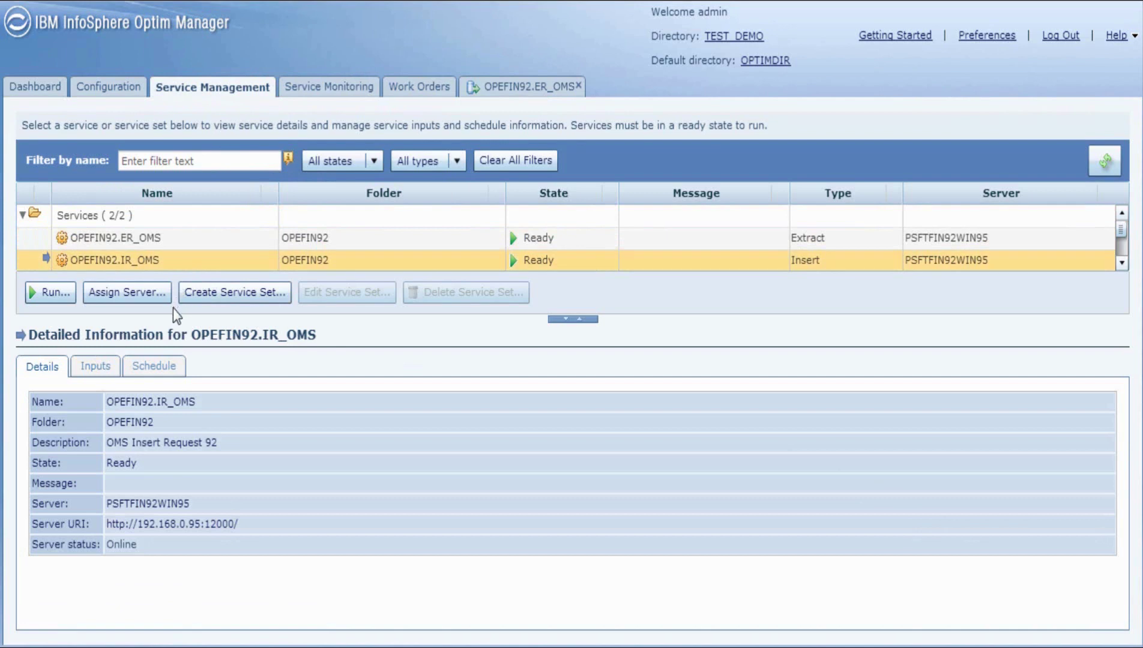
left_click(93, 371)
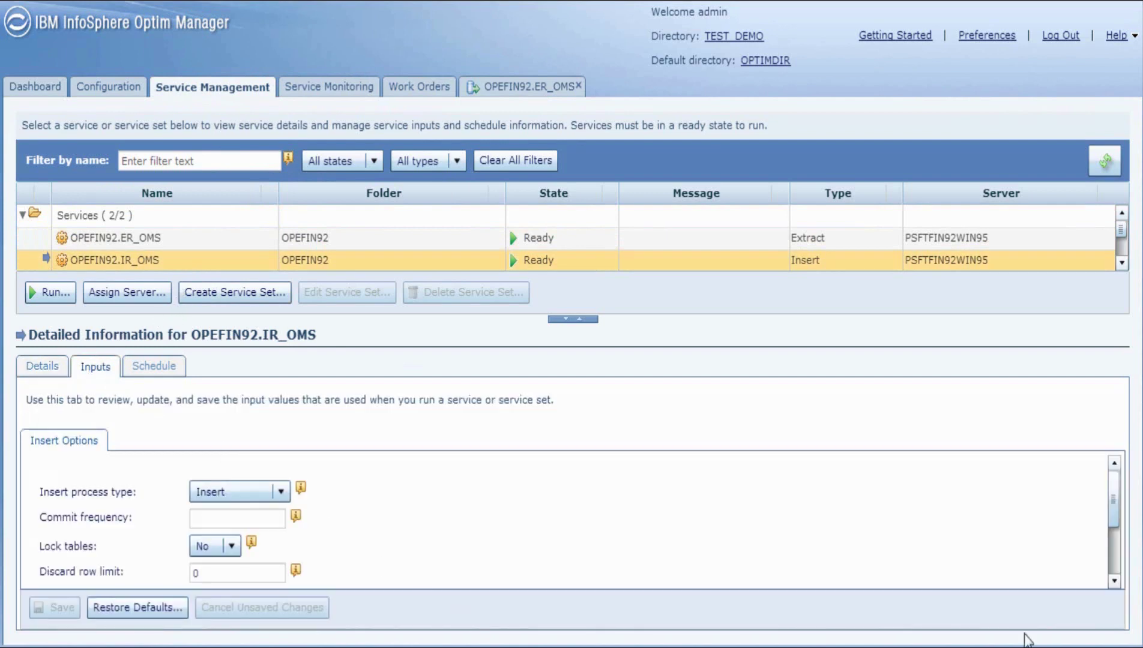
left_click_drag(1115, 504, 1116, 543)
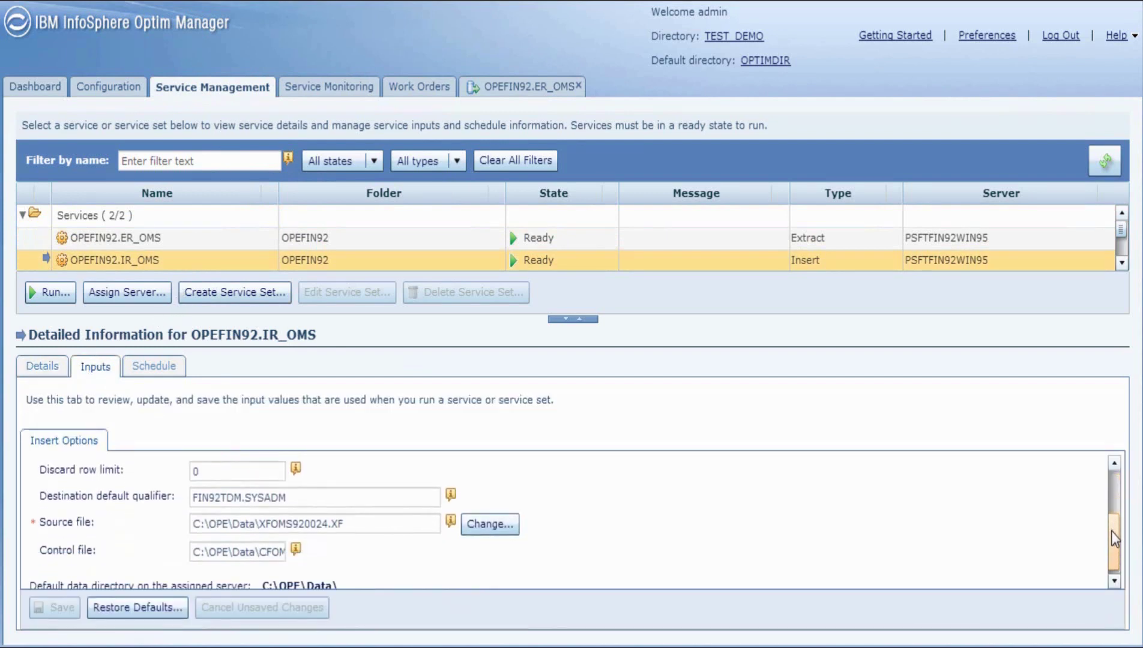
left_click_drag(389, 523, 194, 532)
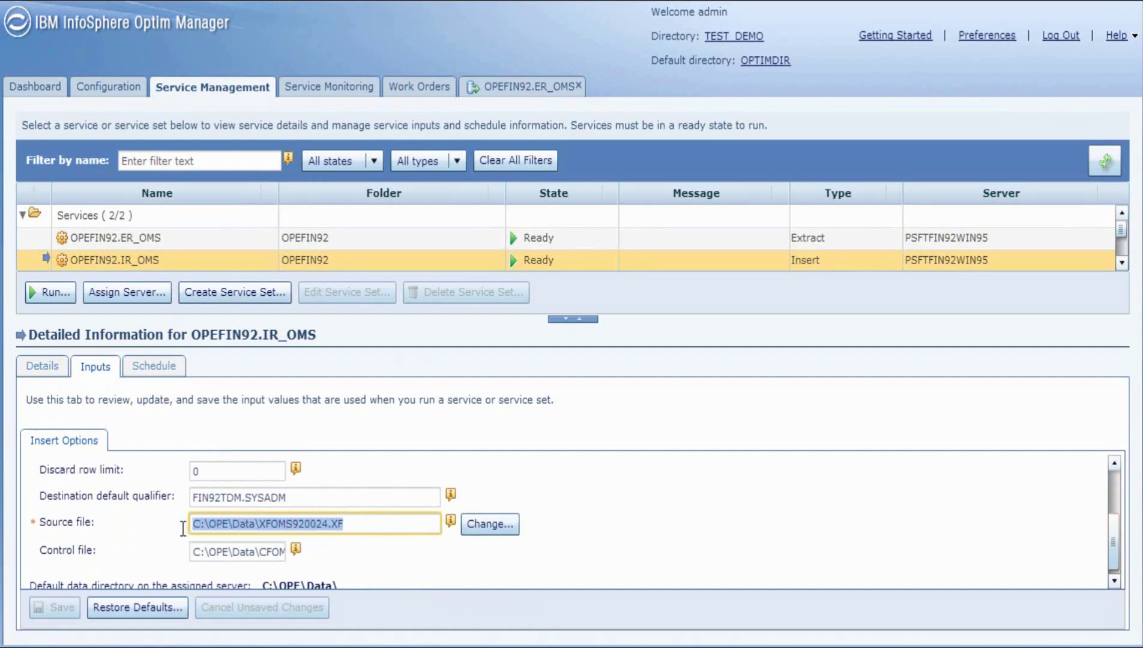
type("\\OPE\\Data\\XFOMS920026.XF")
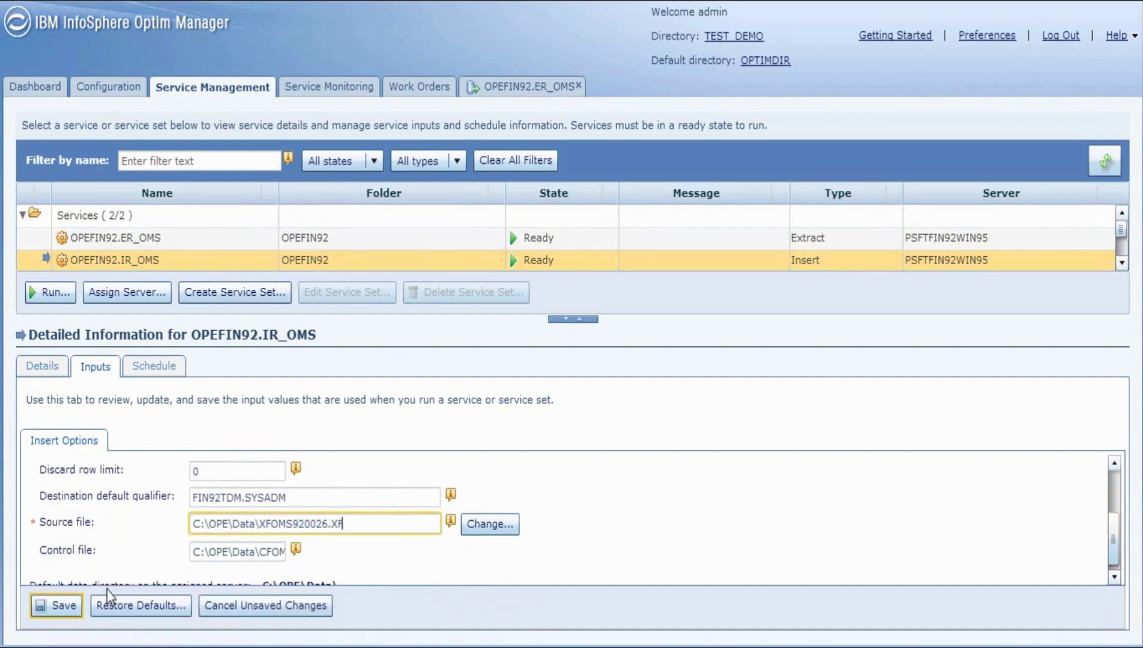
left_click(66, 607)
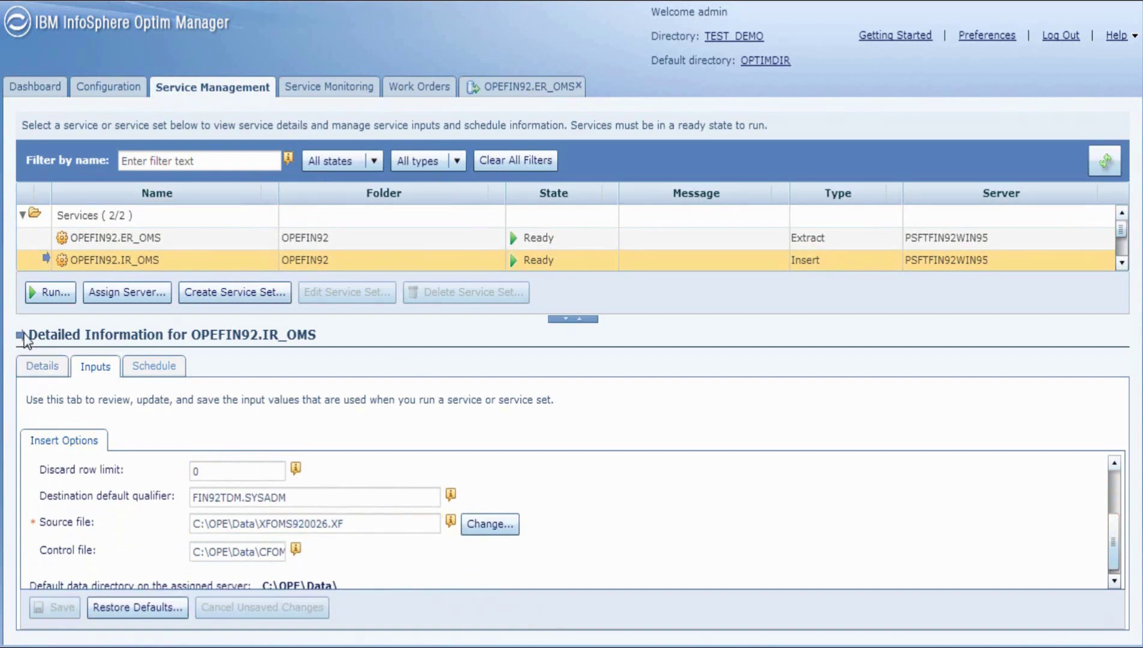
Step: Run the OPEFIN92.IR_OMS insert service on server PSFTFIN92WIN95 and check its status in service monitoring
left_click(46, 291)
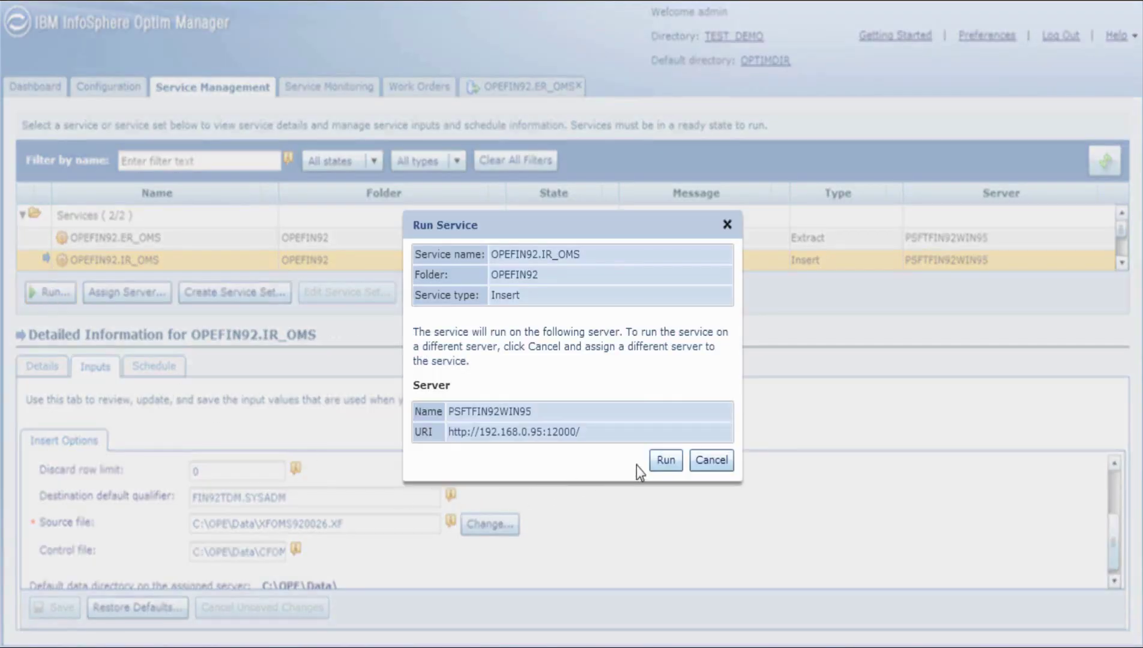
left_click(664, 462)
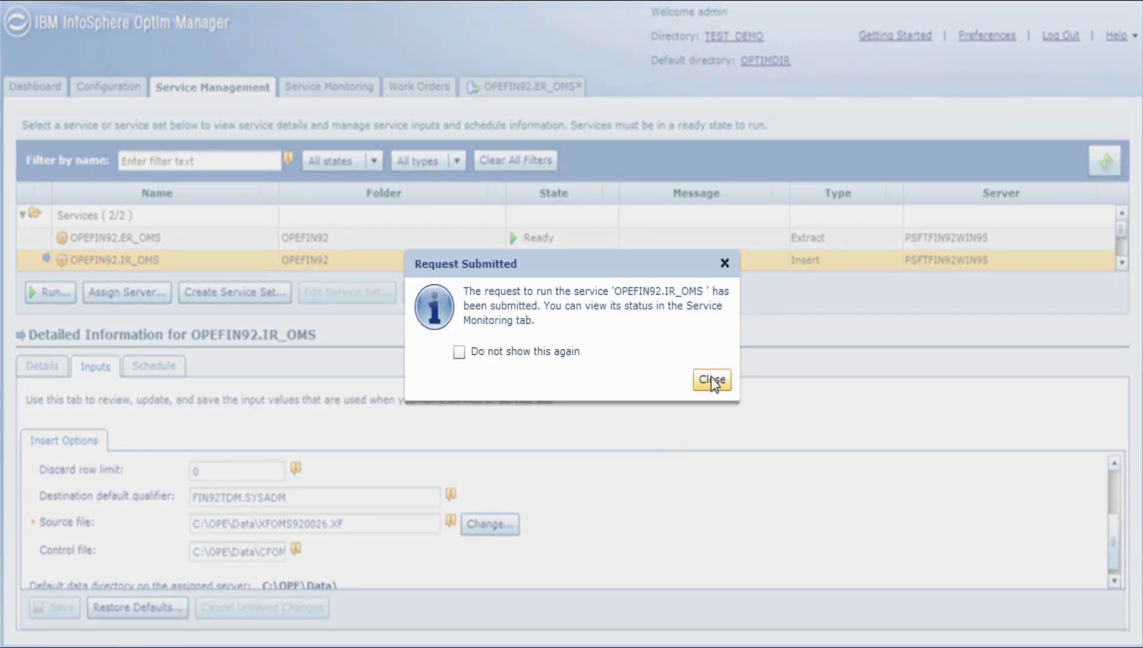
left_click(711, 380)
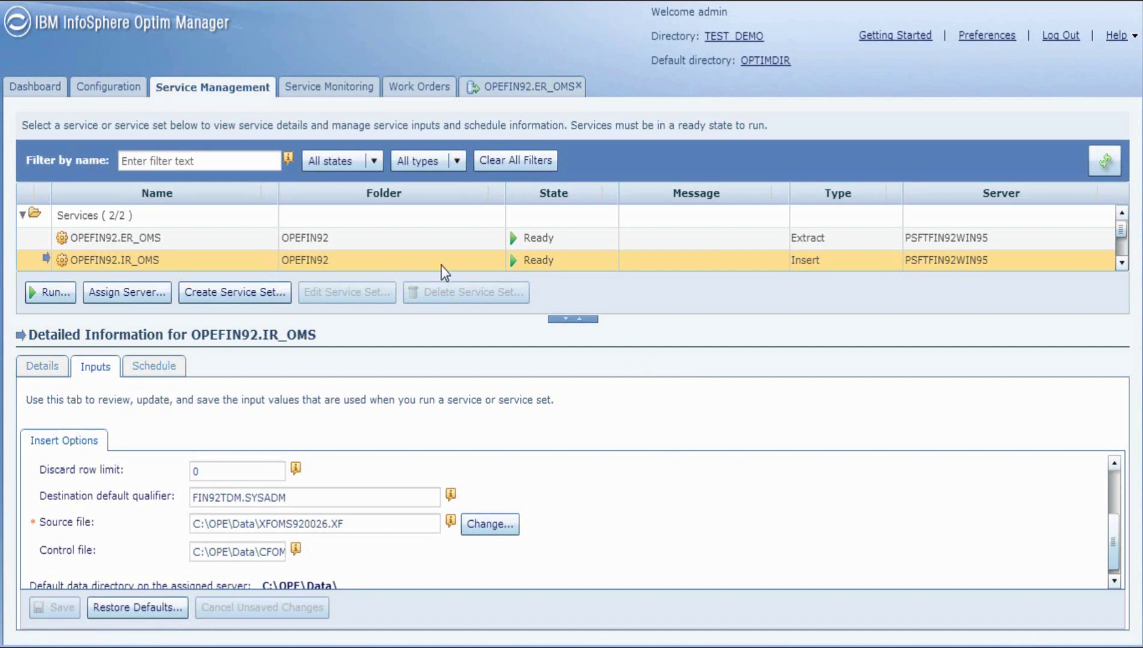
left_click(336, 90)
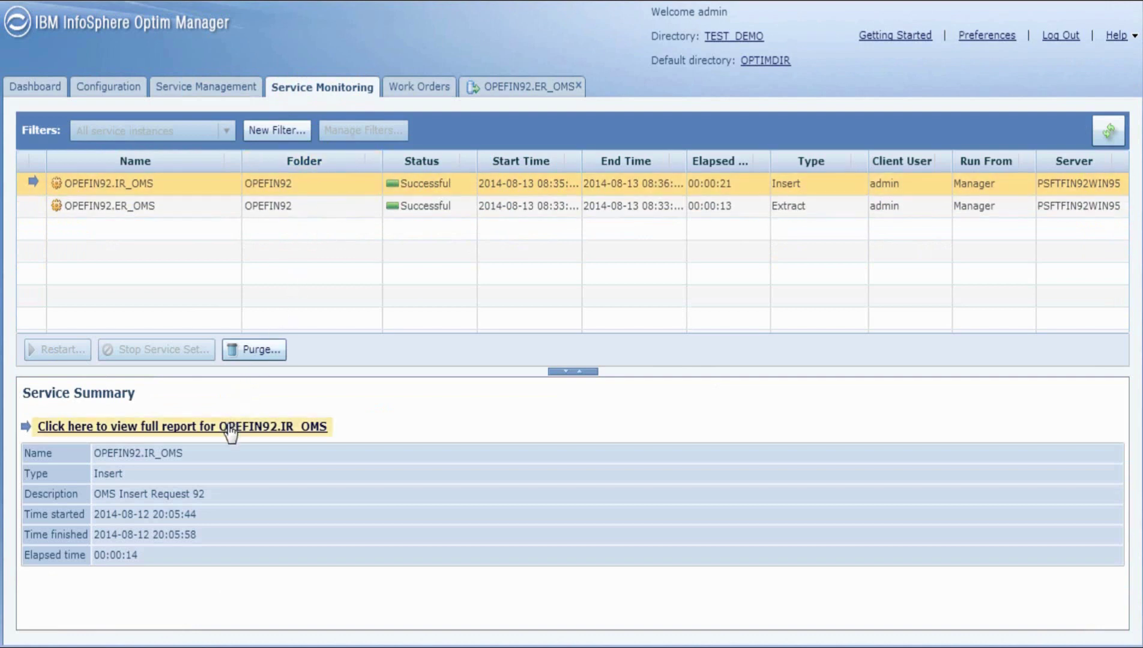
Step: Open the full insert report for OPEFIN92.IR_OMS and examine its overview, process summary and process details
left_click(232, 427)
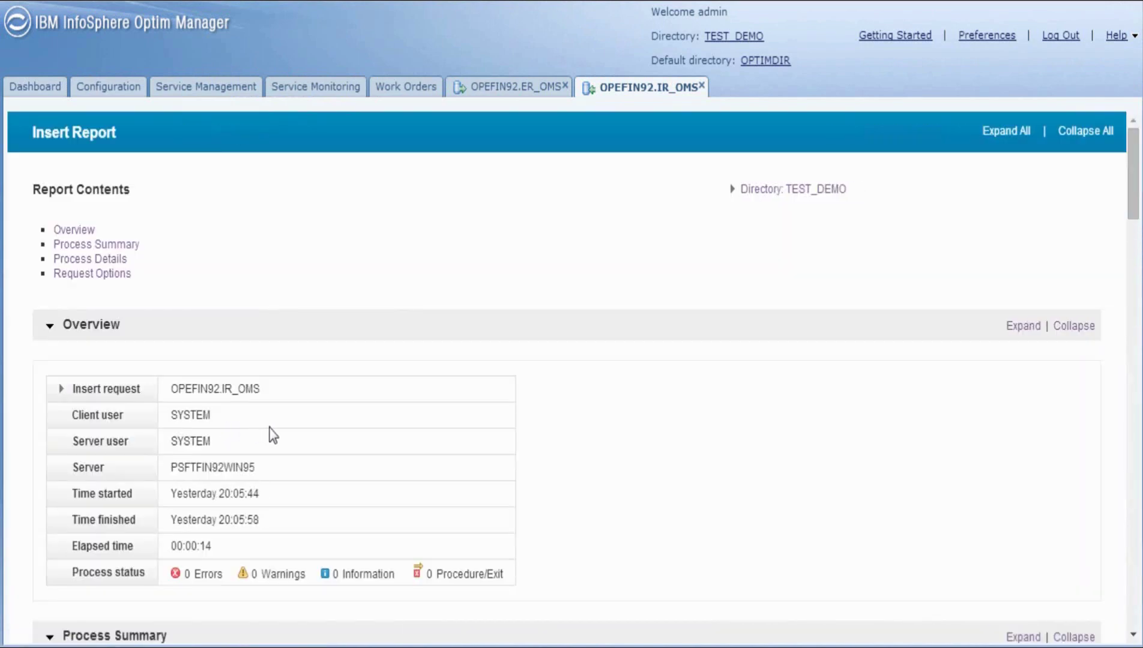
scroll(749, 460, "down", 5)
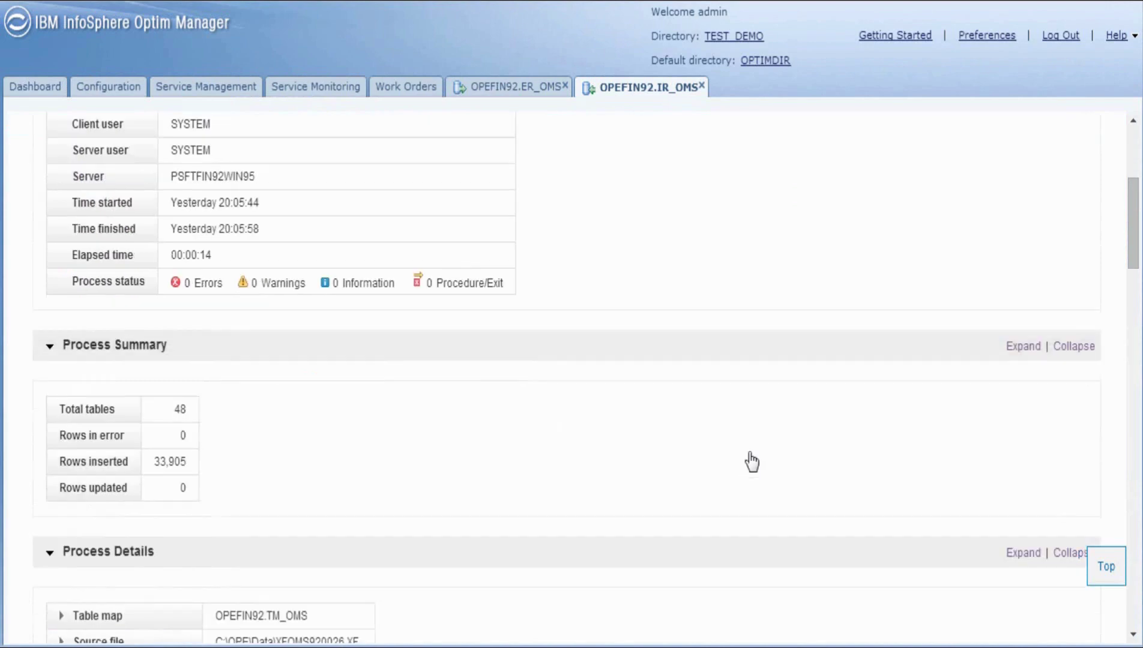
scroll(749, 452, "down", 2)
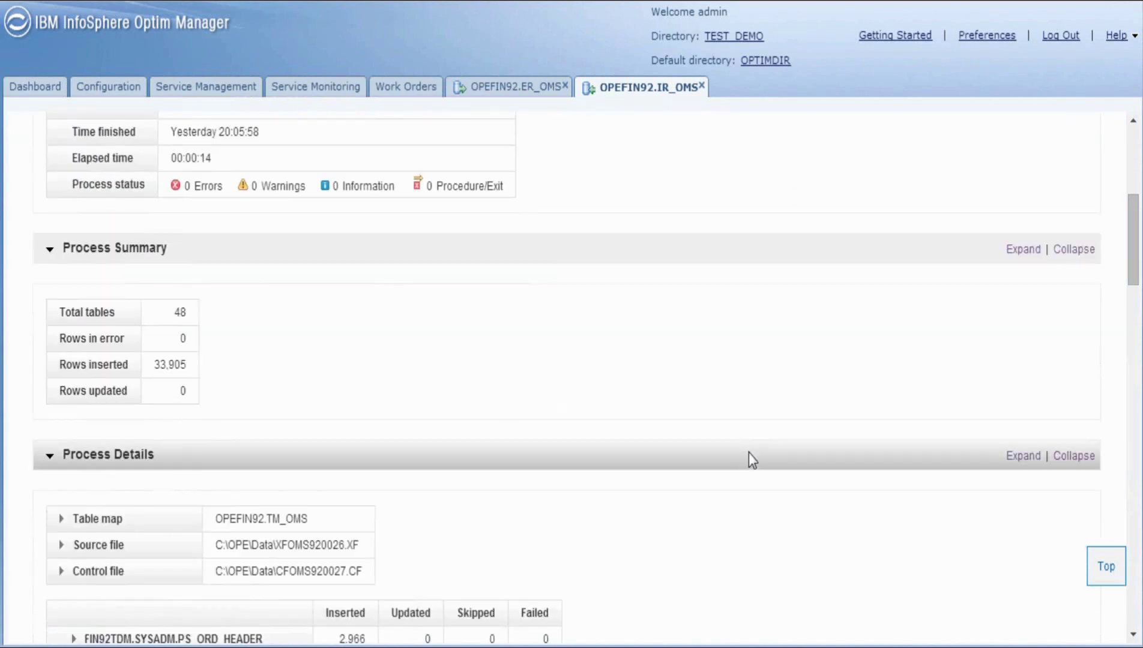
scroll(748, 453, "down", 2)
scroll(752, 461, "down", 2)
scroll(752, 461, "down", 2)
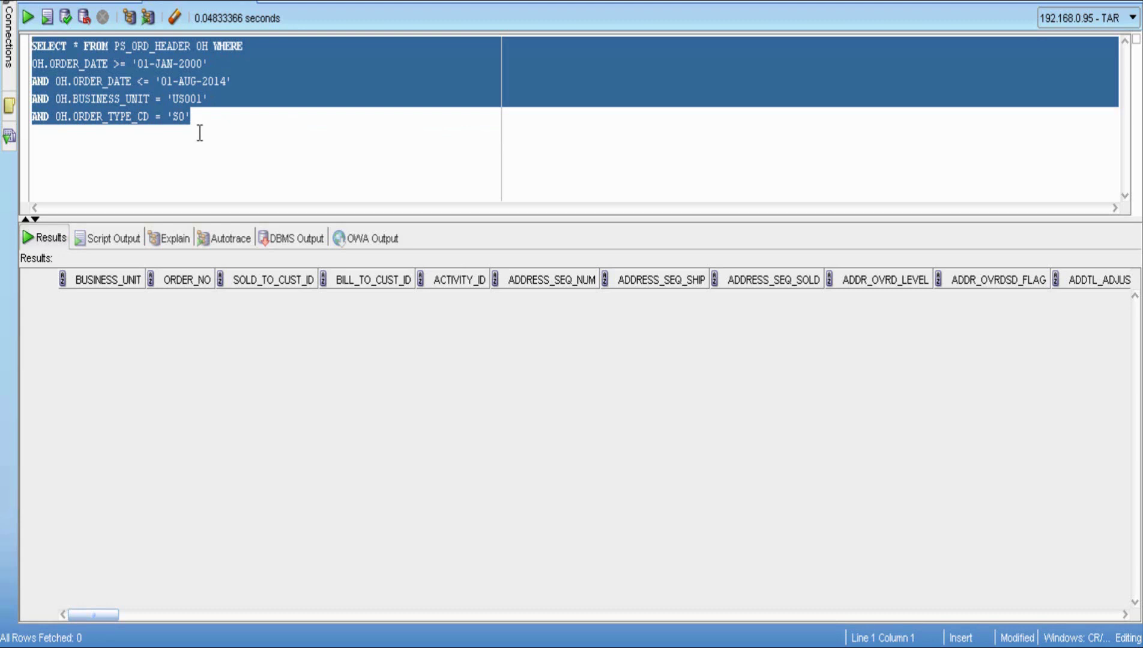
Step: In SQL Developer, run the selected PS_ORD_HEADER query against the target database and count the returned rows
left_click(31, 16)
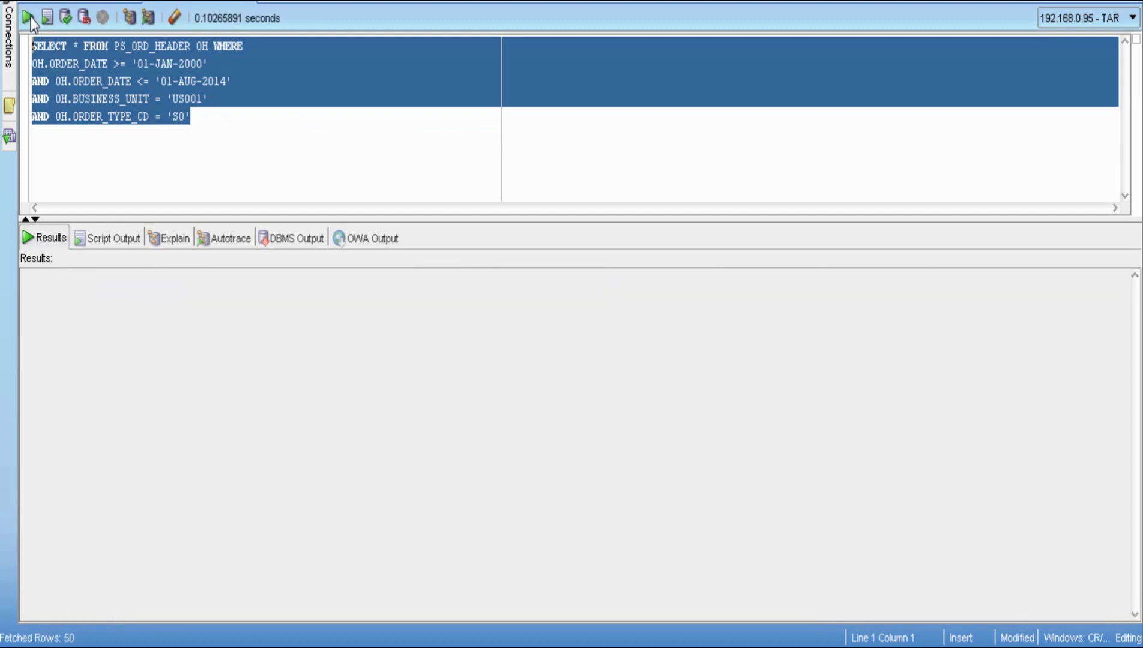
scroll(328, 499, "down", 2)
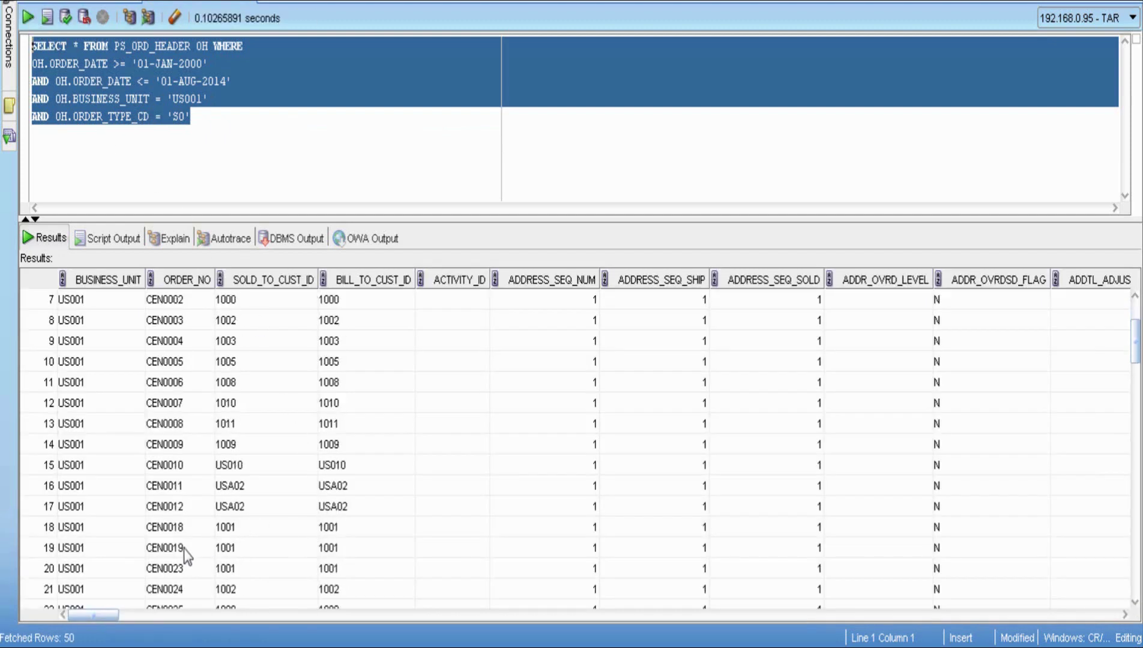
right_click(186, 547)
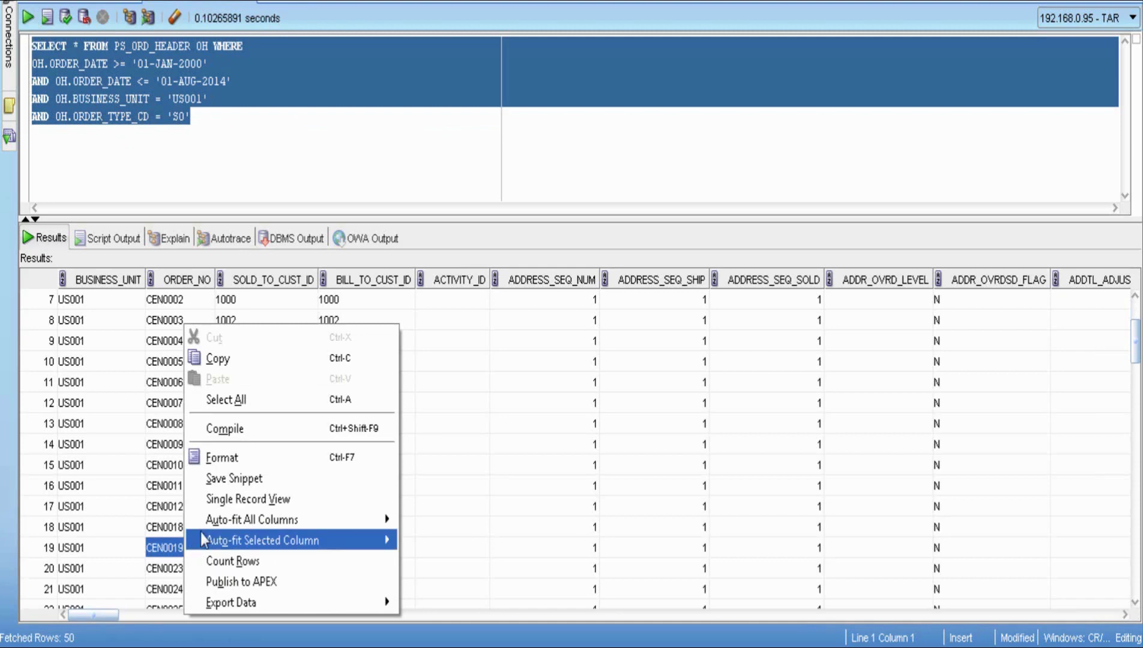
left_click(233, 560)
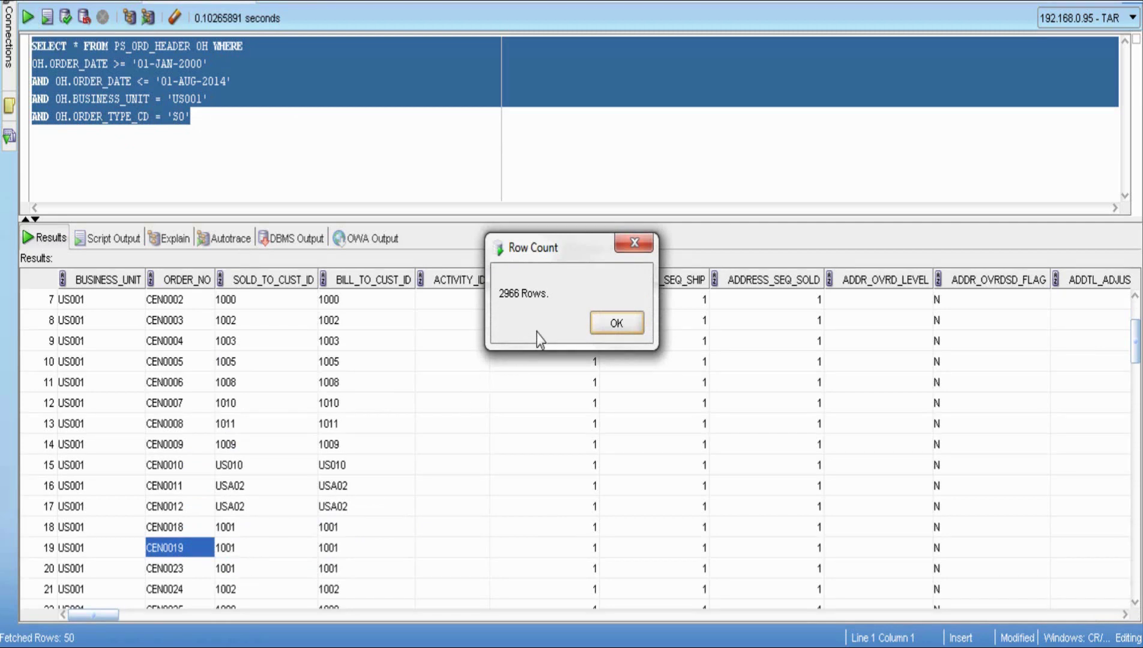
left_click(609, 324)
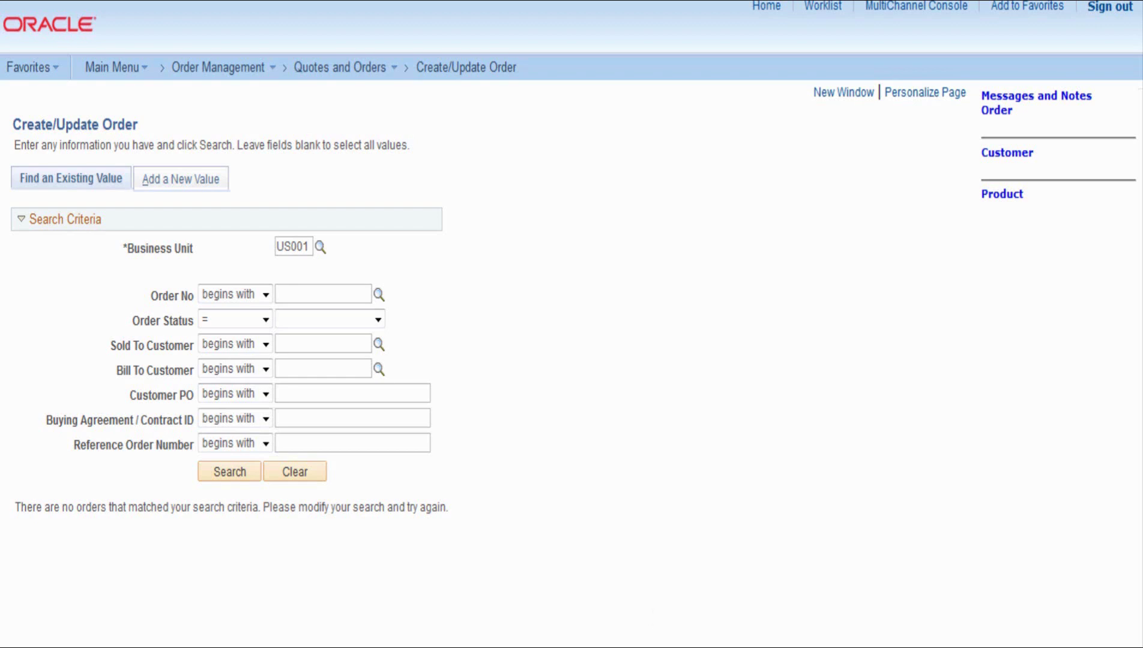
Step: In the PeopleSoft target environment, search for all orders of business unit US001 and open the first order in the results
left_click(233, 478)
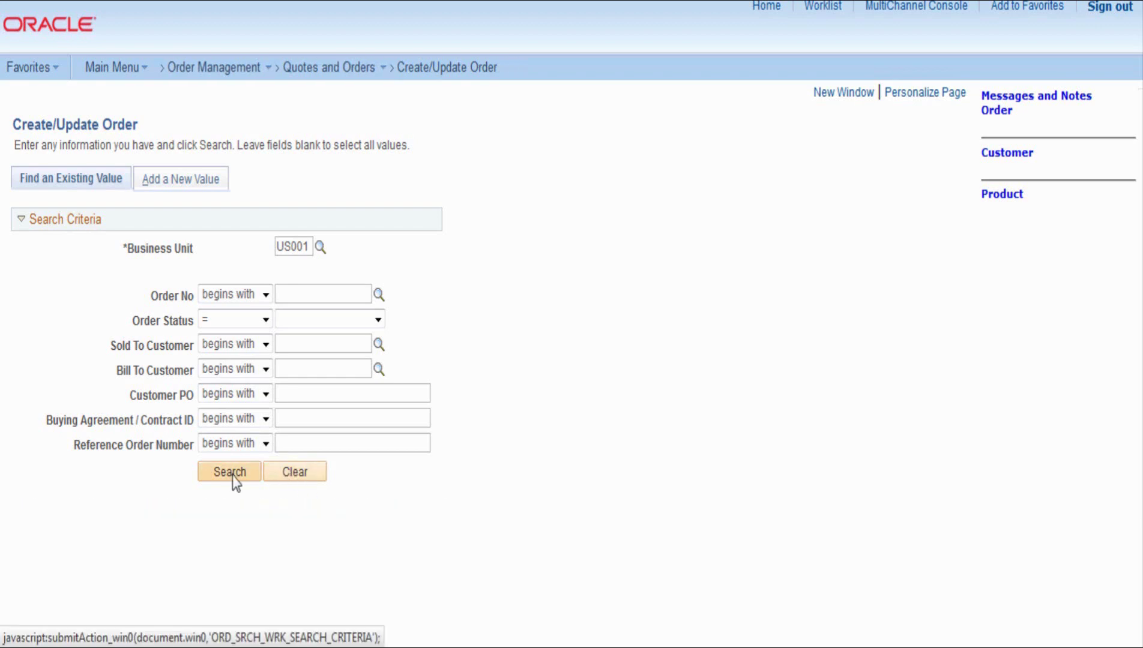
left_click(233, 477)
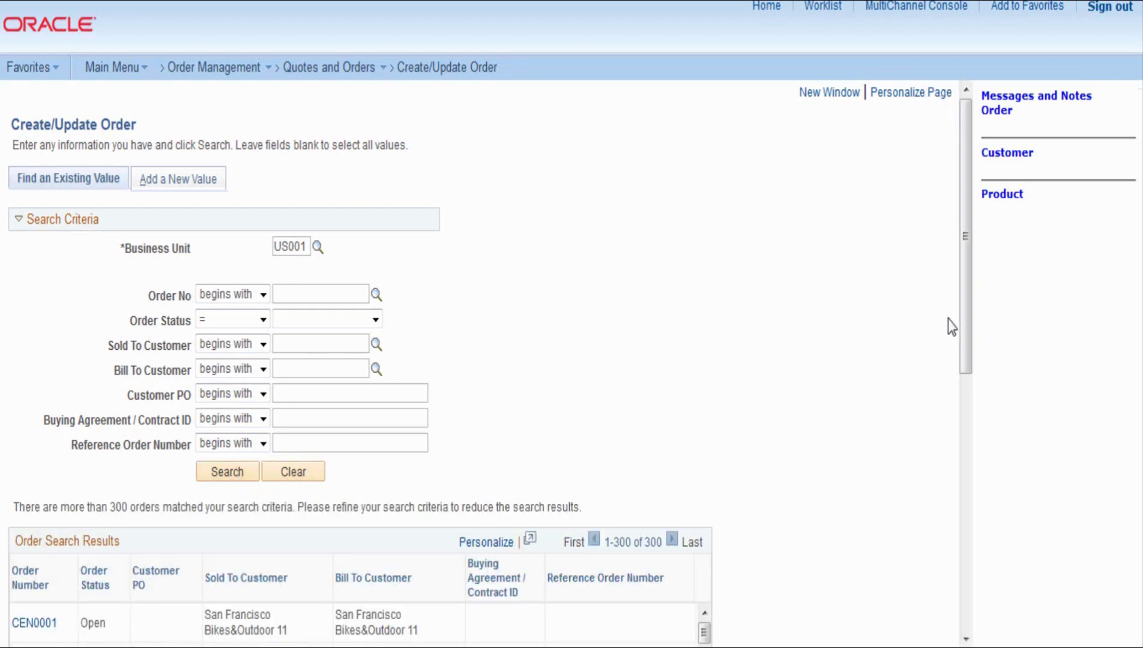
left_click_drag(963, 299, 963, 479)
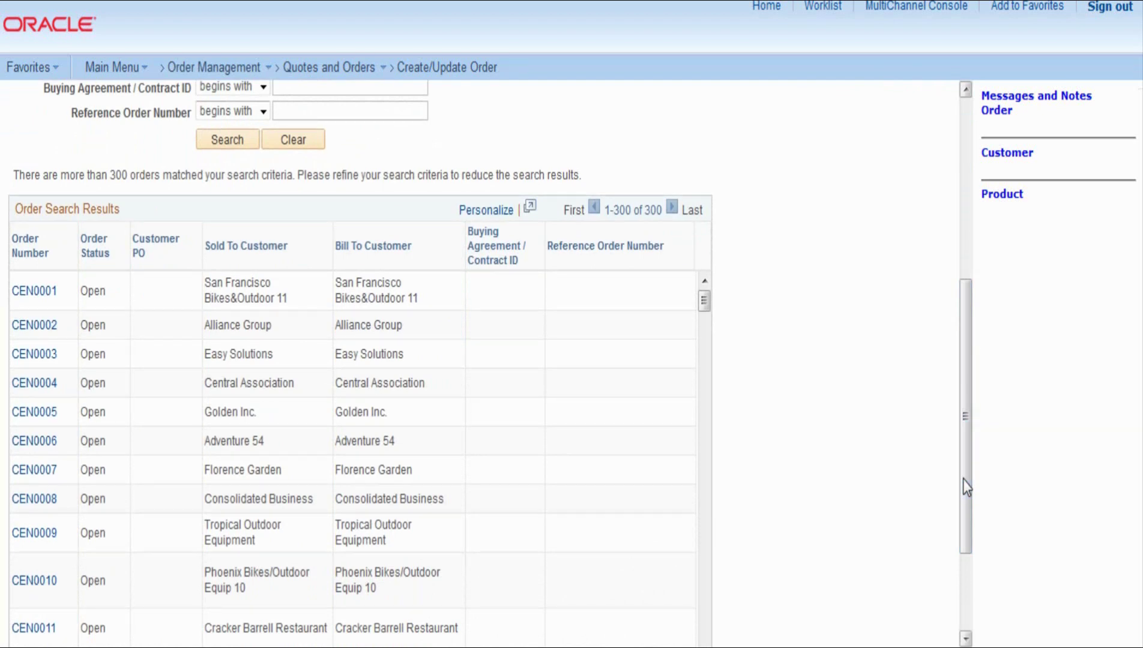
scroll(36, 281, "down", 1)
left_click(38, 271)
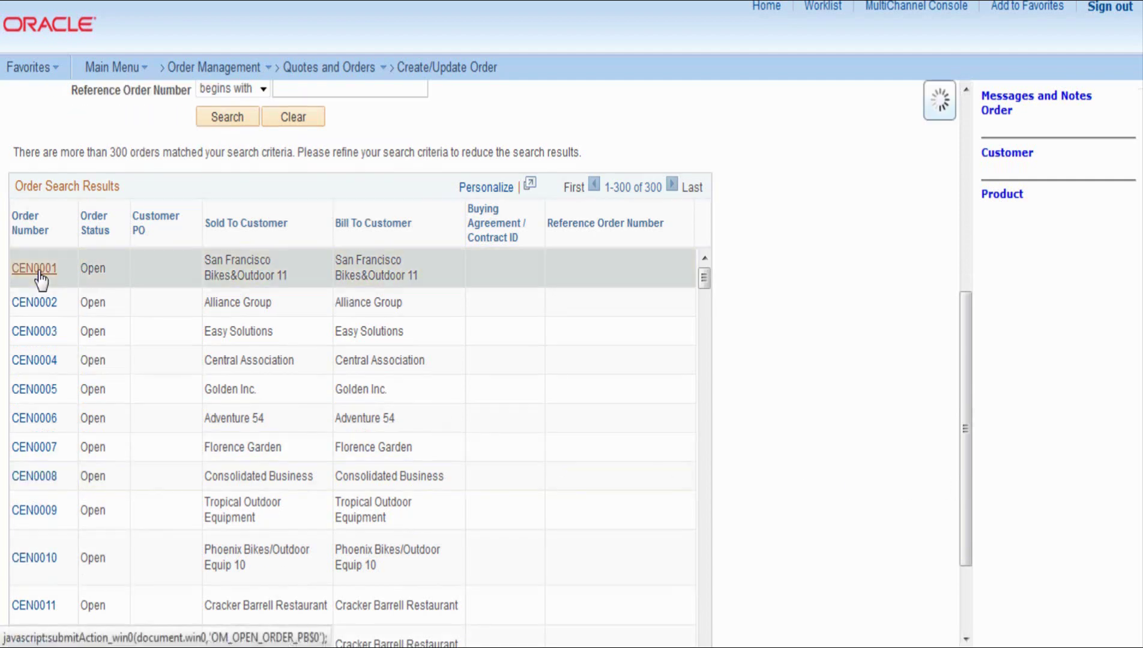